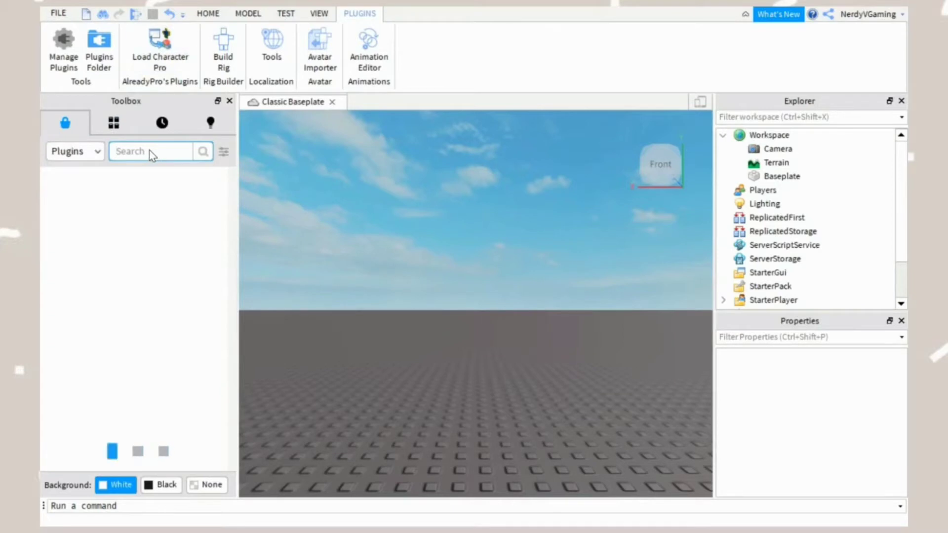
# Search the plugin library for "Load Character" and view the details of the free Load Character plugin
pyautogui.write('Load Charact')
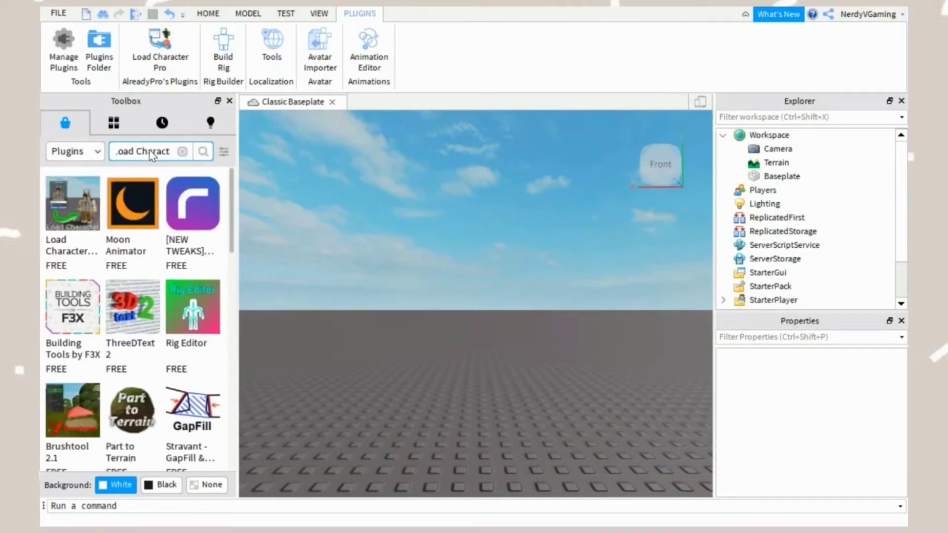
pyautogui.write('er')
pyautogui.press('Return')
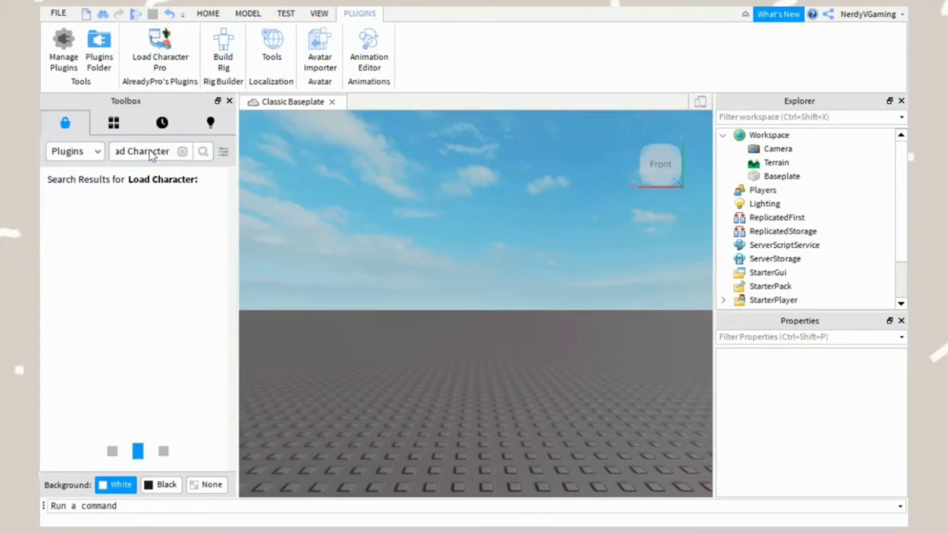
pyautogui.moveTo(80, 244)
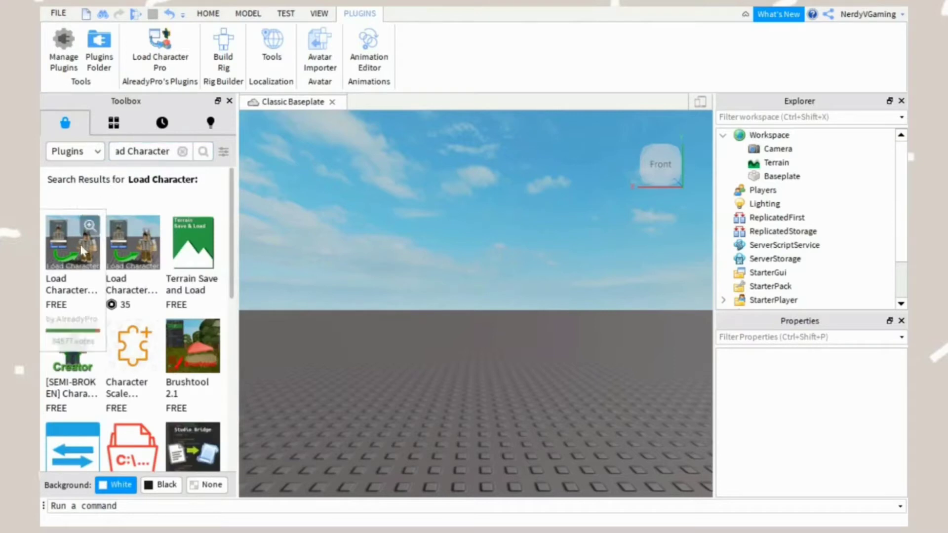
pyautogui.moveTo(123, 285)
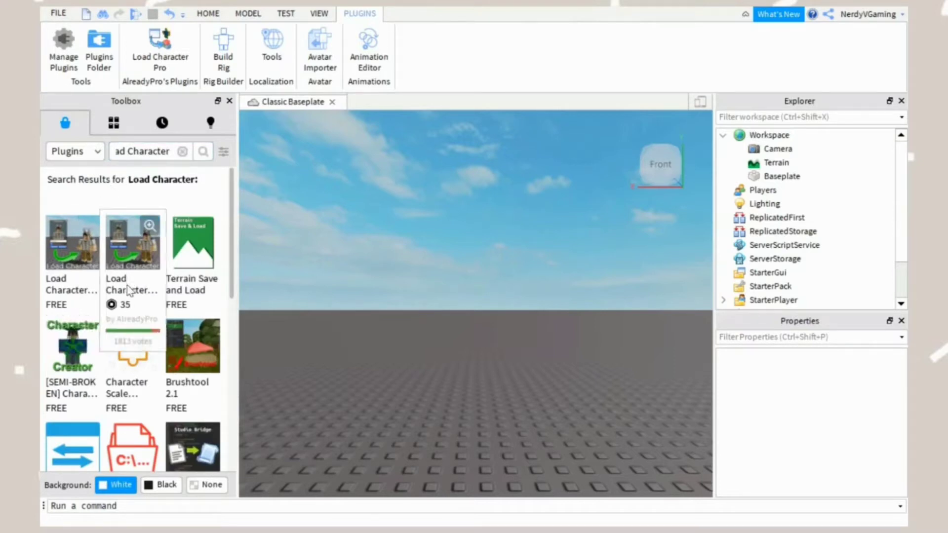
pyautogui.click(83, 271)
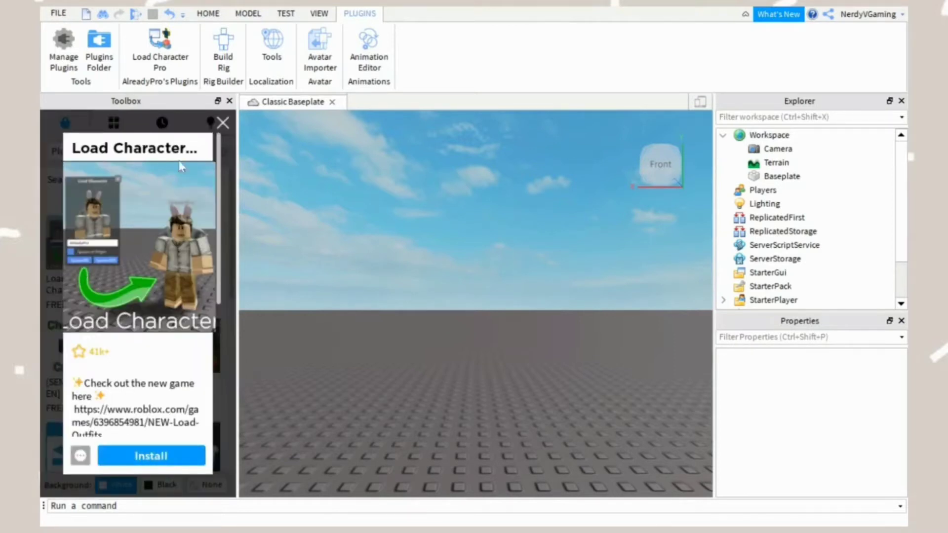
pyautogui.click(222, 123)
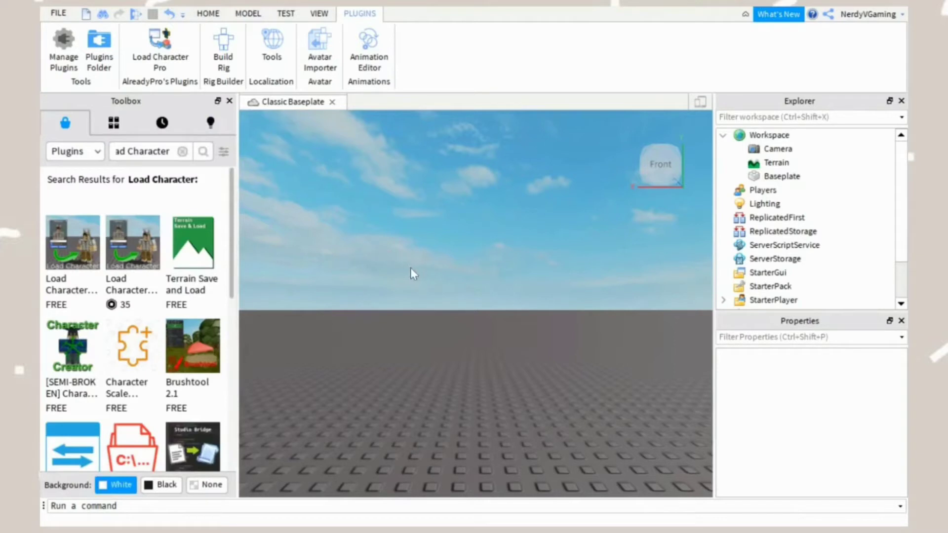
# Spawn the avatar of the desired Roblox username as an R6 character with Load Character Pro, and close the plugin window
pyautogui.click(170, 63)
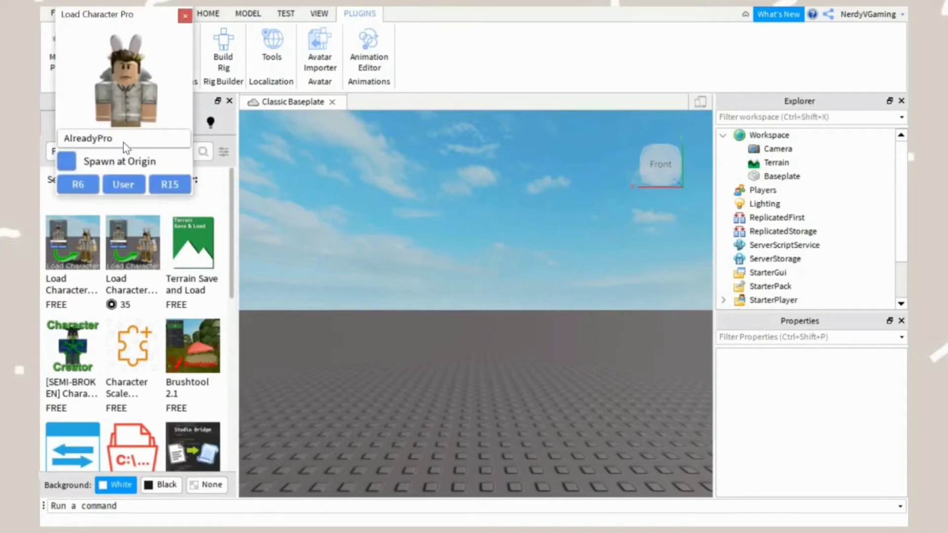
pyautogui.click(124, 143)
pyautogui.press('BackSpace')
pyautogui.press('BackSpace')
pyautogui.press('BackSpace')
pyautogui.press('BackSpace')
pyautogui.press('BackSpace')
pyautogui.press('BackSpace')
pyautogui.press('BackSpace')
pyautogui.press('BackSpace')
pyautogui.press('BackSpace')
pyautogui.press('BackSpace')
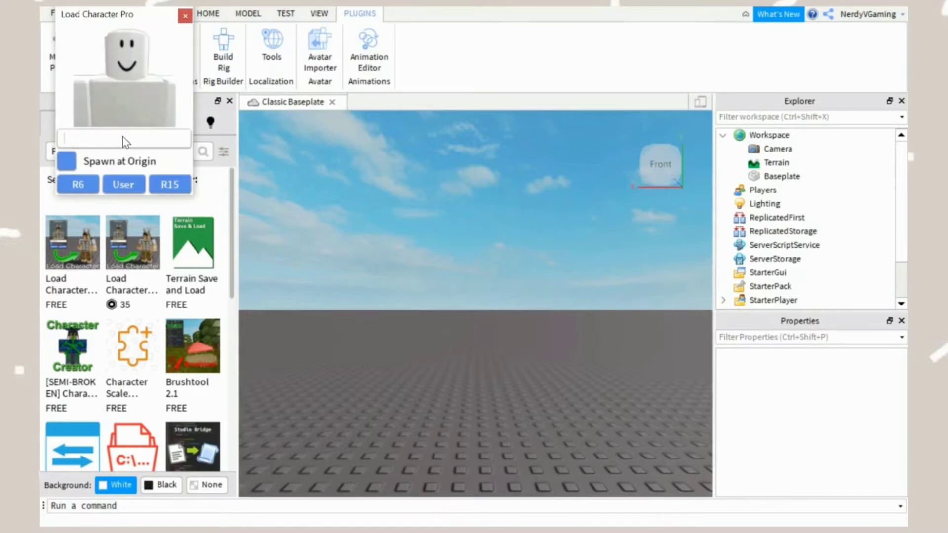
pyautogui.write('Tiraamiisu')
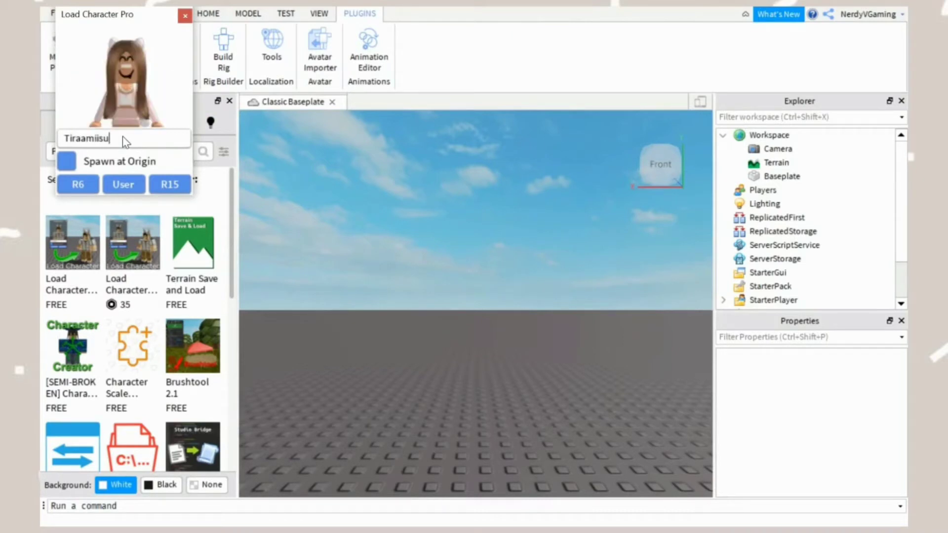
pyautogui.click(80, 189)
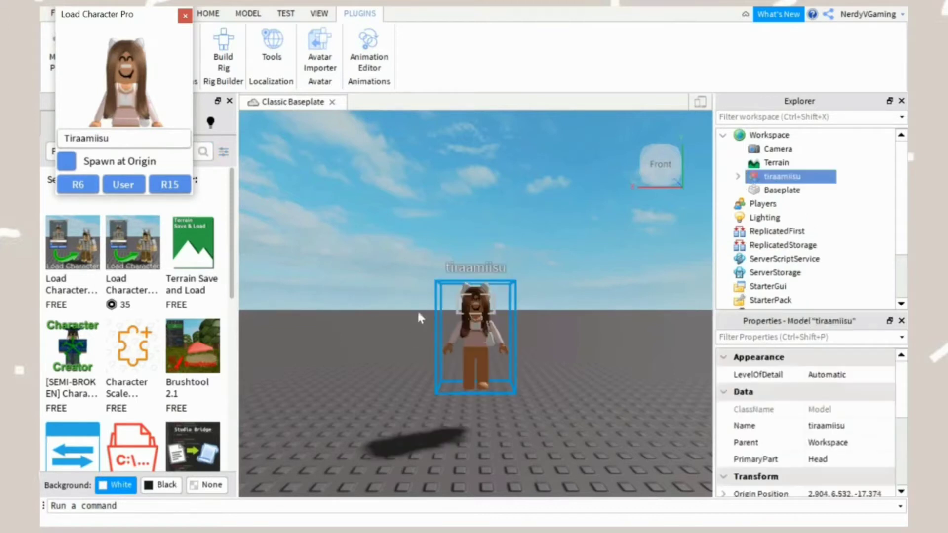
pyautogui.click(185, 16)
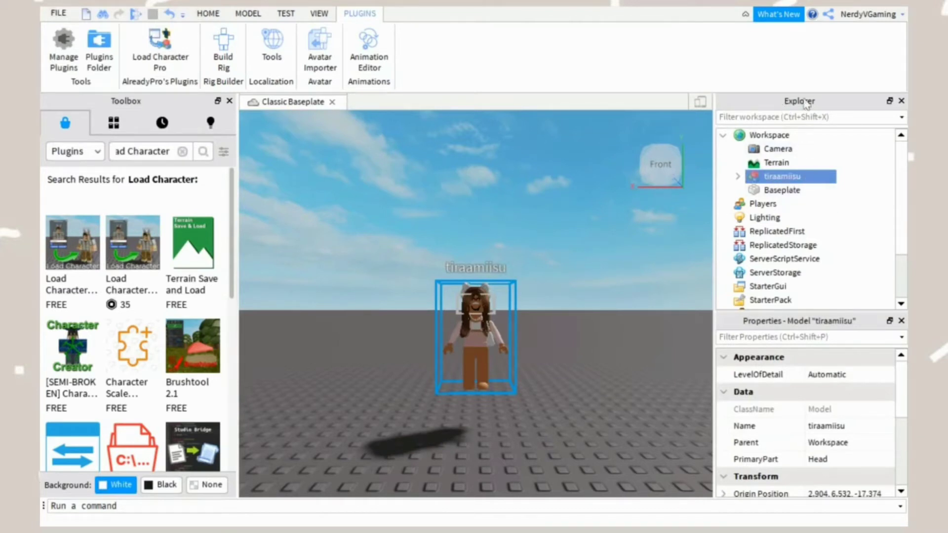
# Export the spawned character model to a file on the computer
pyautogui.rightClick(784, 181)
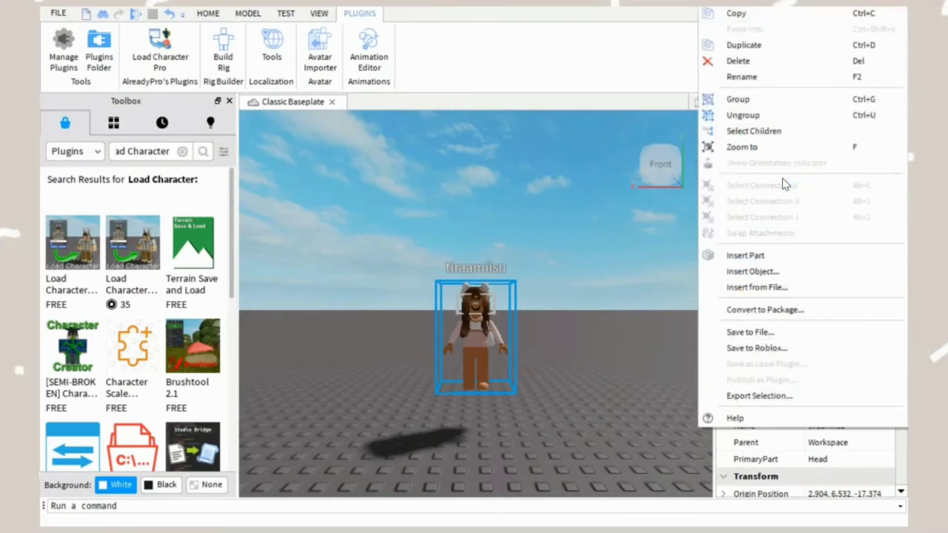
pyautogui.click(762, 397)
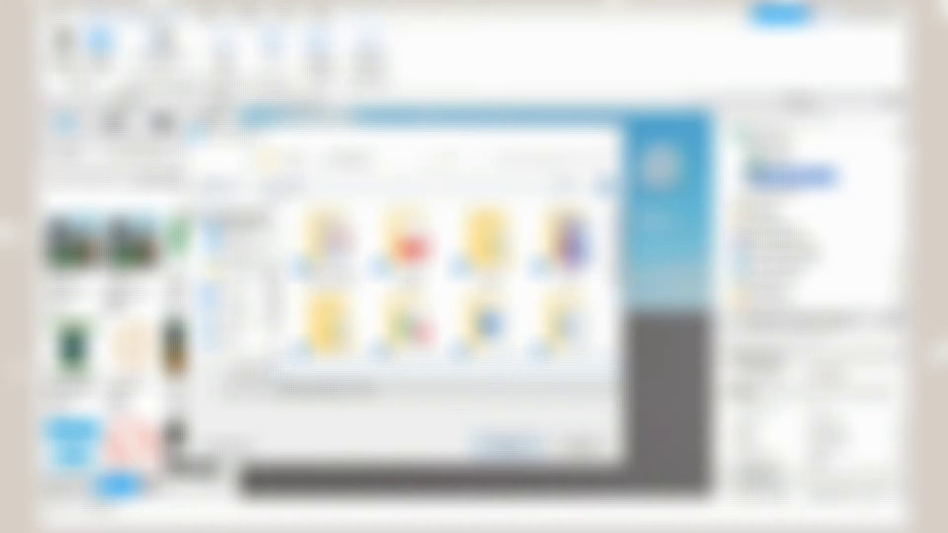
pyautogui.moveTo(272, 296); pyautogui.dragTo(272, 238)
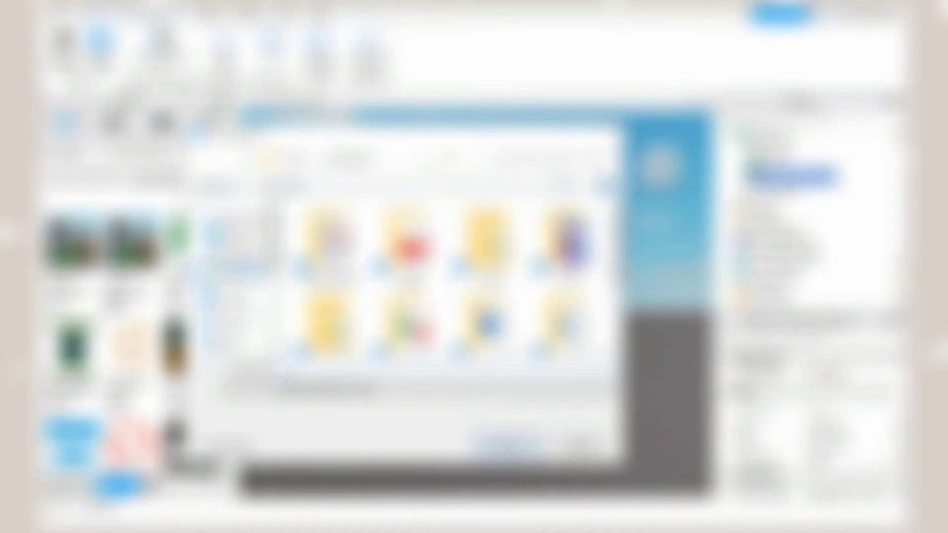
pyautogui.click(395, 388)
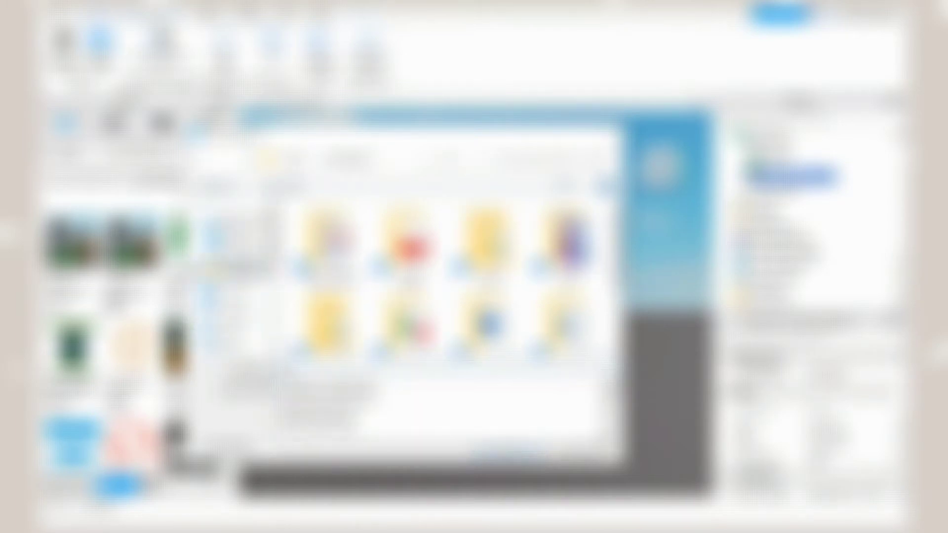
pyautogui.write('...')
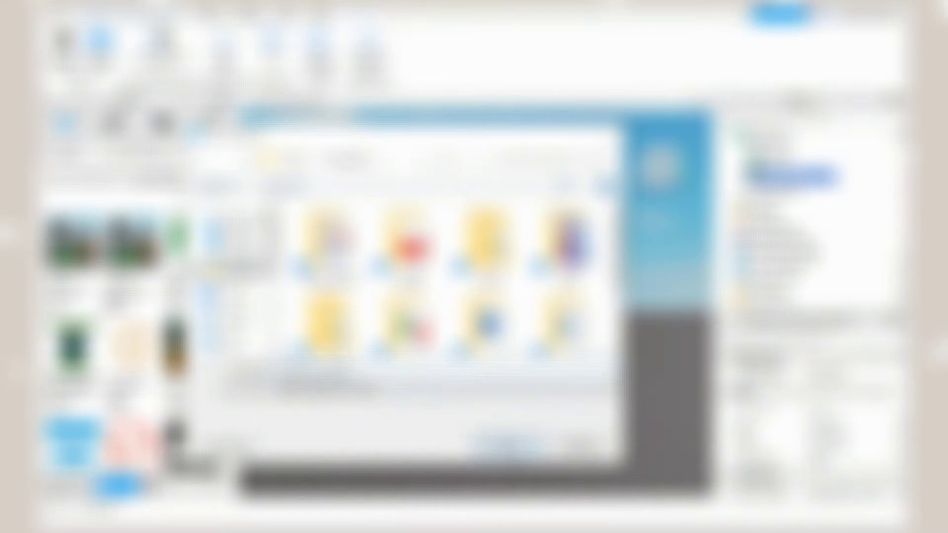
pyautogui.click(529, 447)
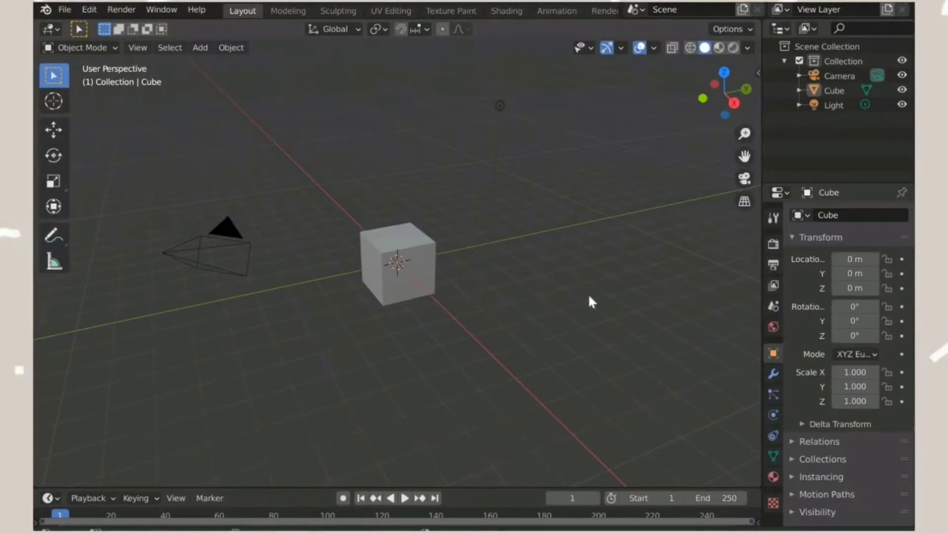
# Switch to Blender and delete the default cube from the scene
pyautogui.click(421, 268)
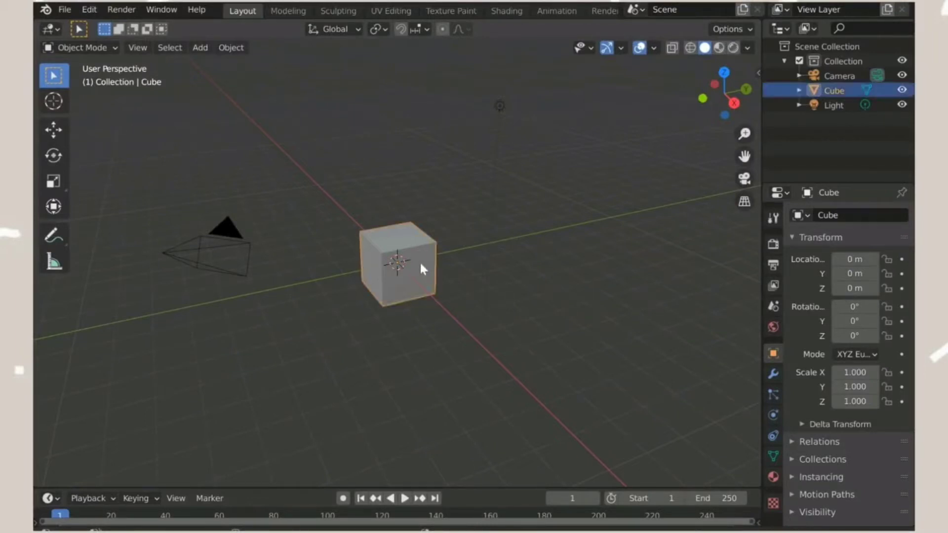
pyautogui.press('x')
pyautogui.click(422, 268)
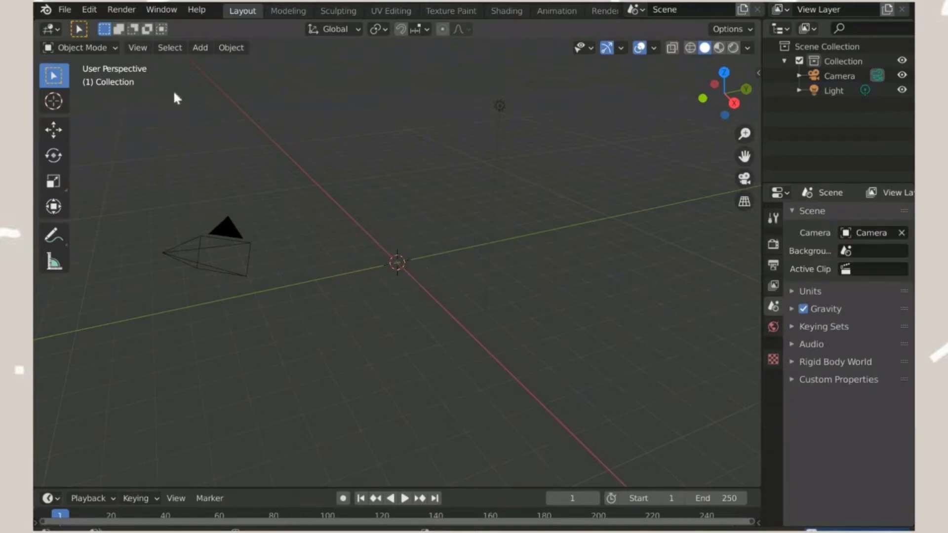
# Open Default_Woman.blend from the Downloads folder without saving the current scene
pyautogui.click(62, 8)
pyautogui.click(82, 41)
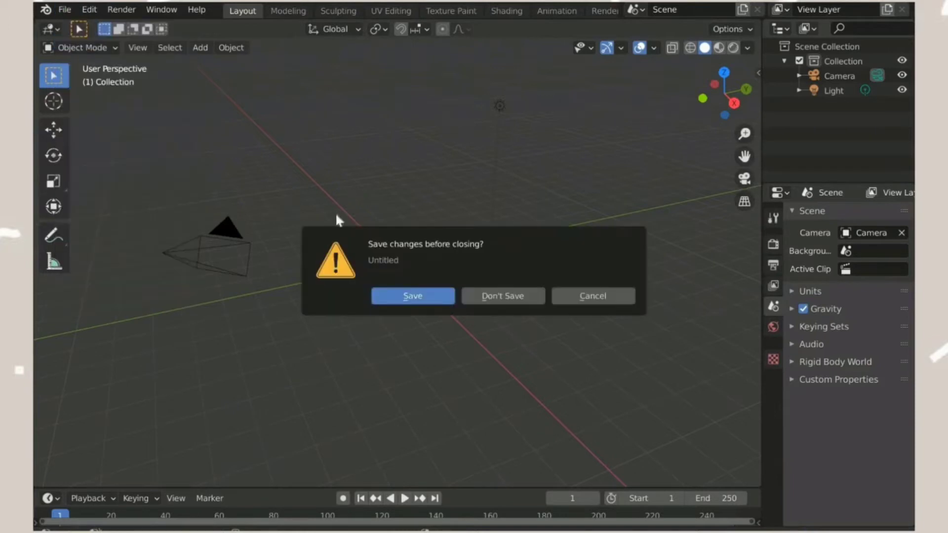
pyautogui.click(485, 298)
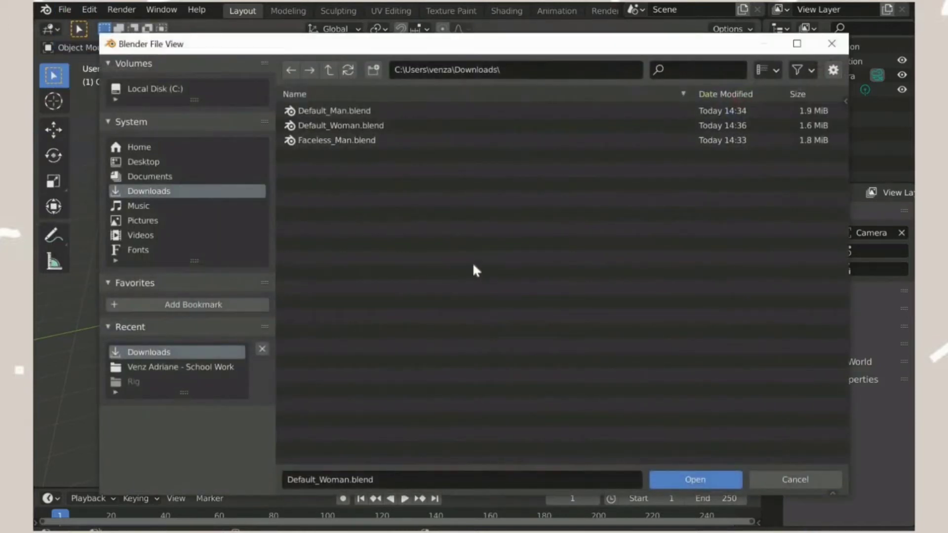
pyautogui.click(387, 126)
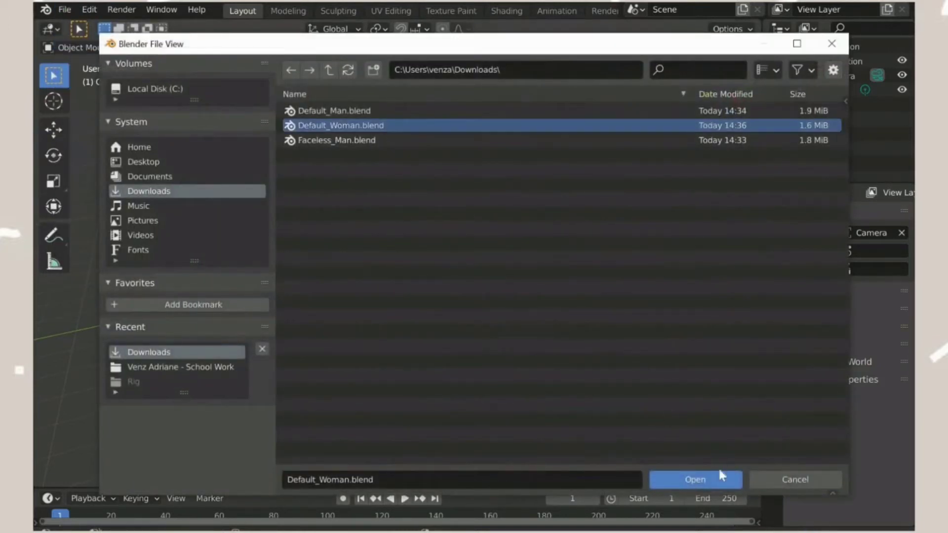
pyautogui.click(701, 475)
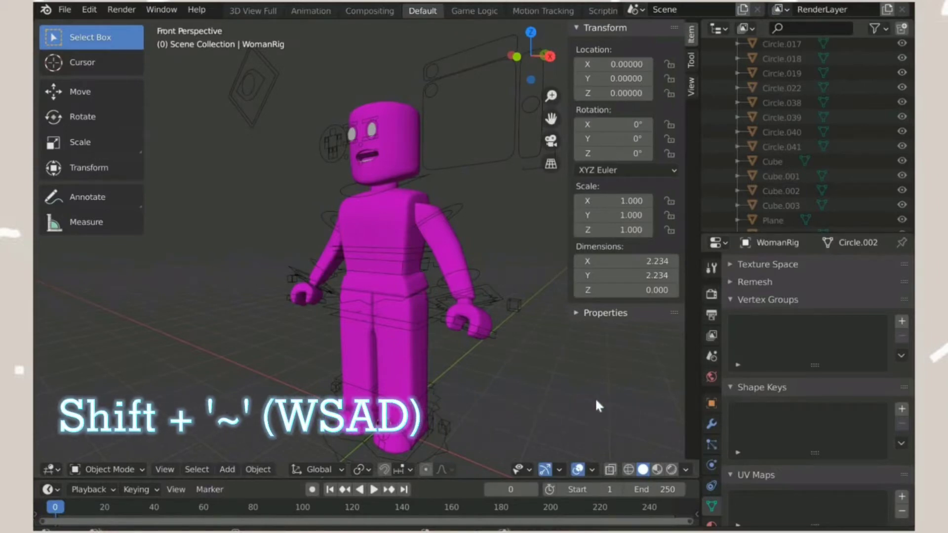
# Examine the woman rig from several angles and distances with walk navigation, ending close to the head
pyautogui.hotkey('shift', '`')
pyautogui.press('d')
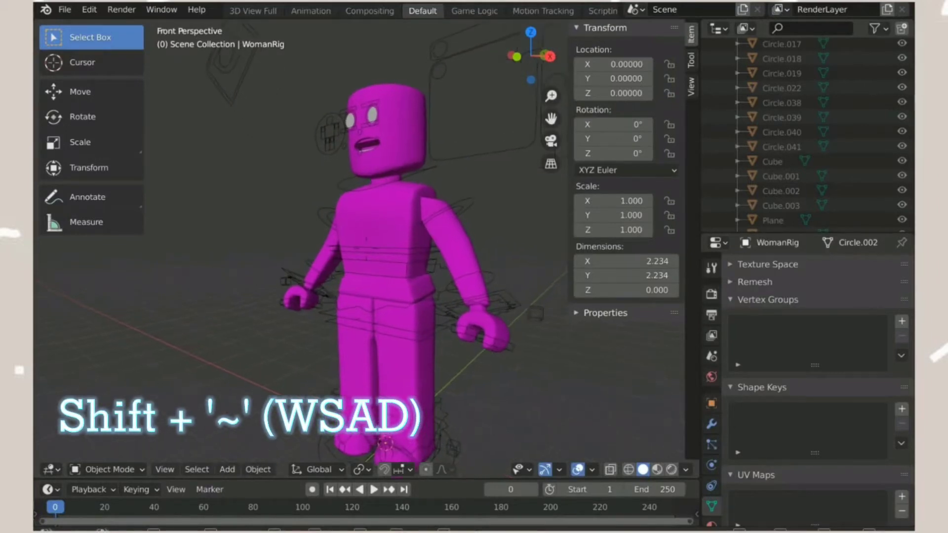
pyautogui.press('s')
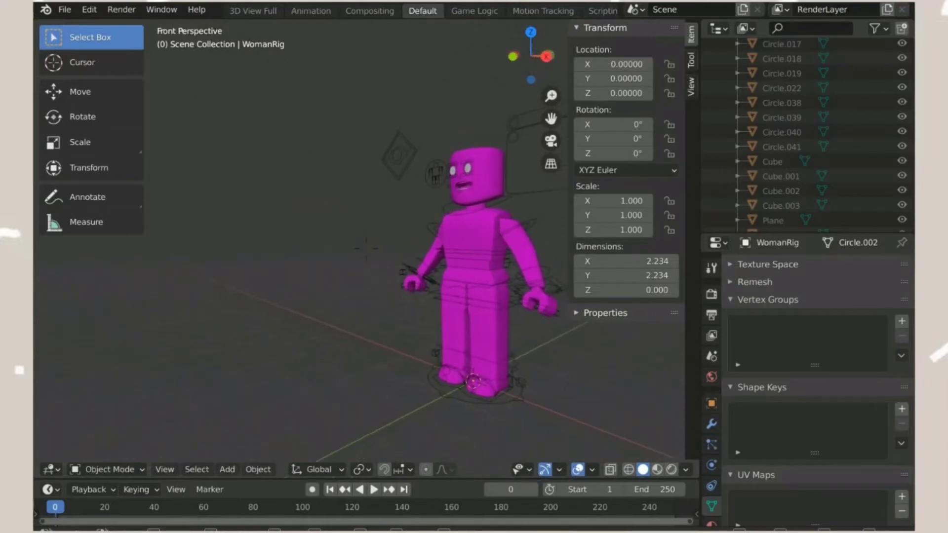
pyautogui.press('a')
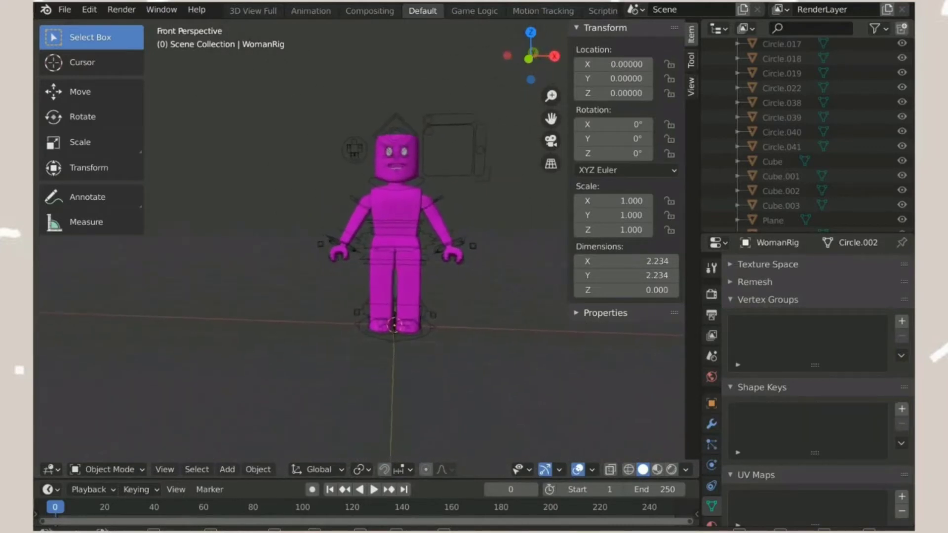
pyautogui.click(367, 249)
pyautogui.moveTo(531, 55); pyautogui.dragTo(542, 56)
pyautogui.hotkey('shift', '`')
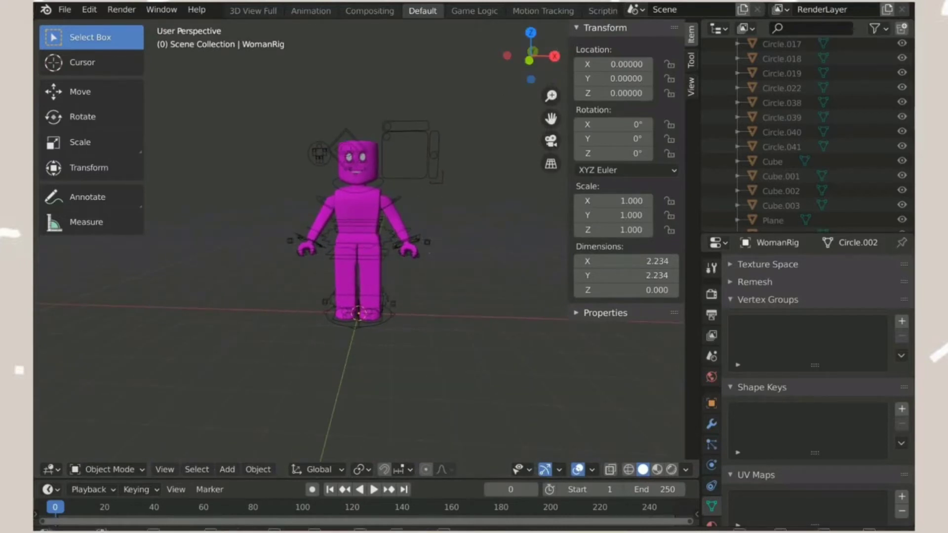
pyautogui.press('w')
pyautogui.press('w')
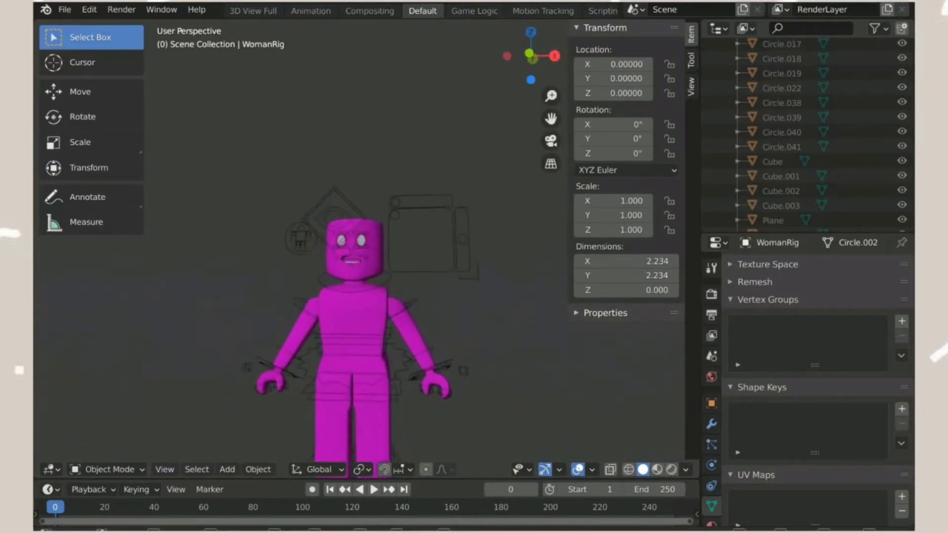
pyautogui.press('w')
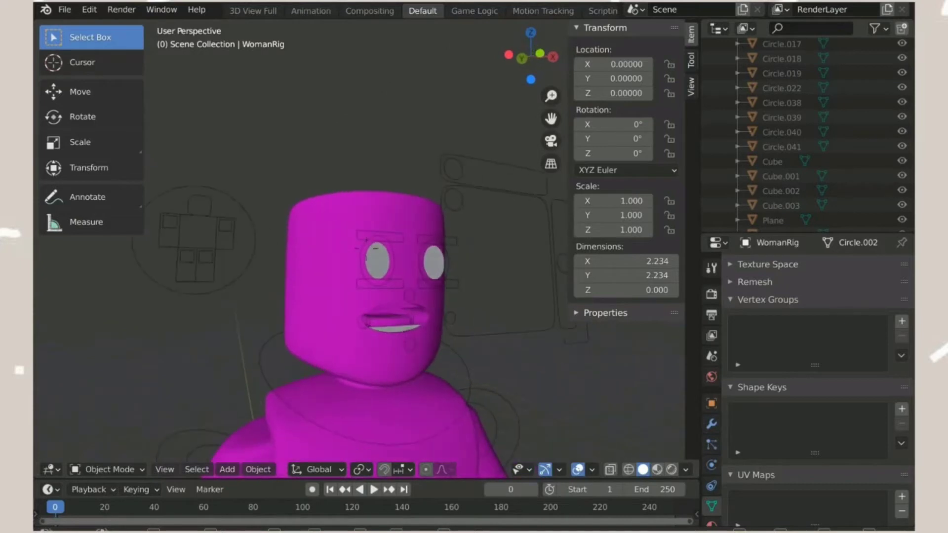
pyautogui.click(339, 171)
# Delete the woman rig's head together with the eyes and the facial control shapes around it
pyautogui.moveTo(285, 117); pyautogui.dragTo(416, 251)
pyautogui.press('x')
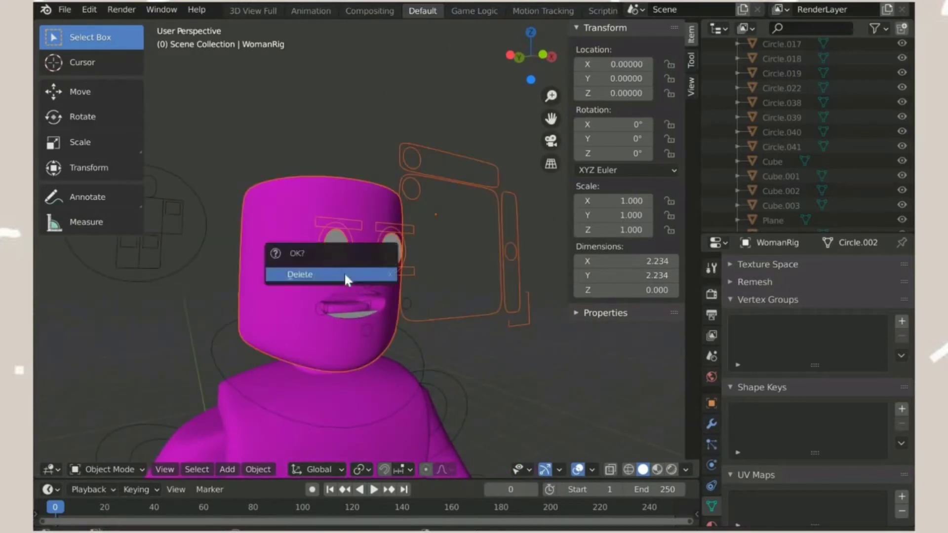
pyautogui.click(345, 275)
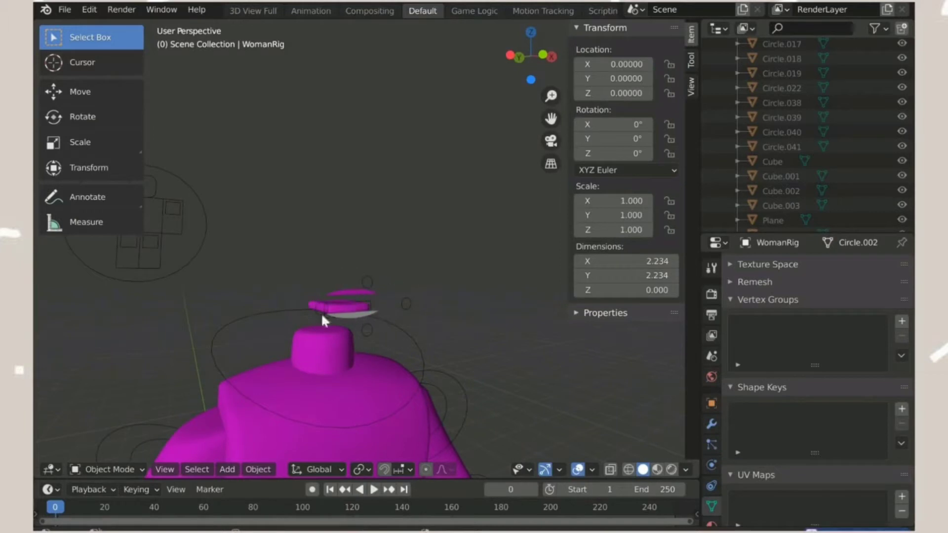
# Delete the rig's remaining tongue, lower lip and mouth control shapes above the neck, switching from Pose Mode to Object Mode
pyautogui.hotkey('shift', '`')
pyautogui.press('w')
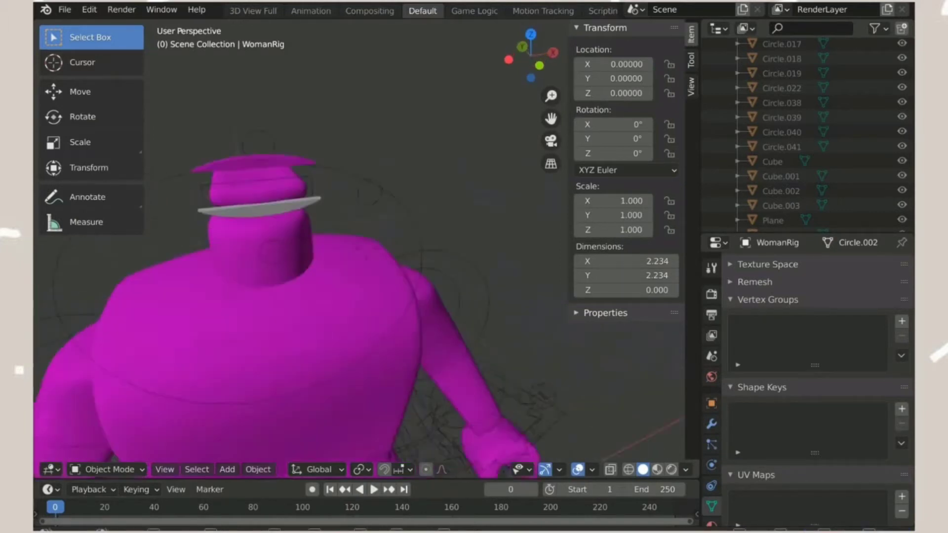
pyautogui.click(366, 253)
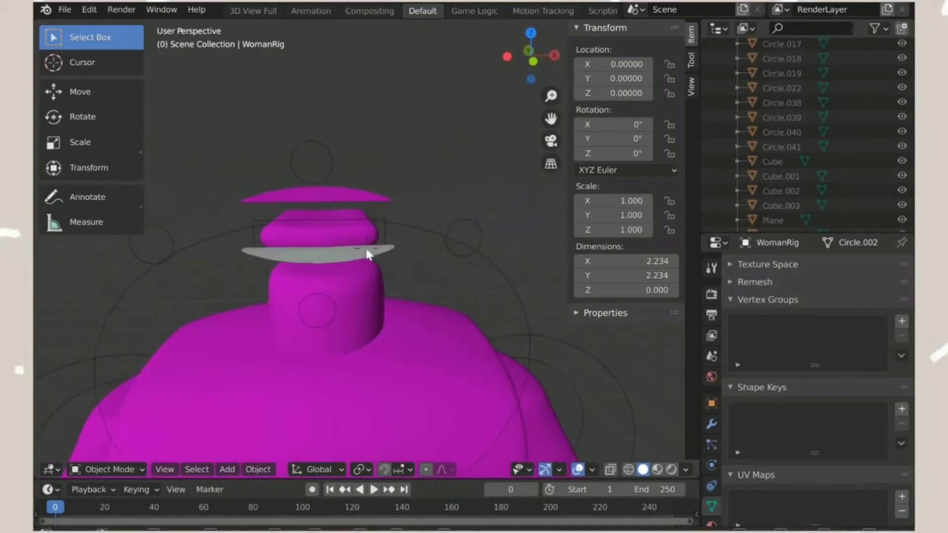
pyautogui.click(343, 236)
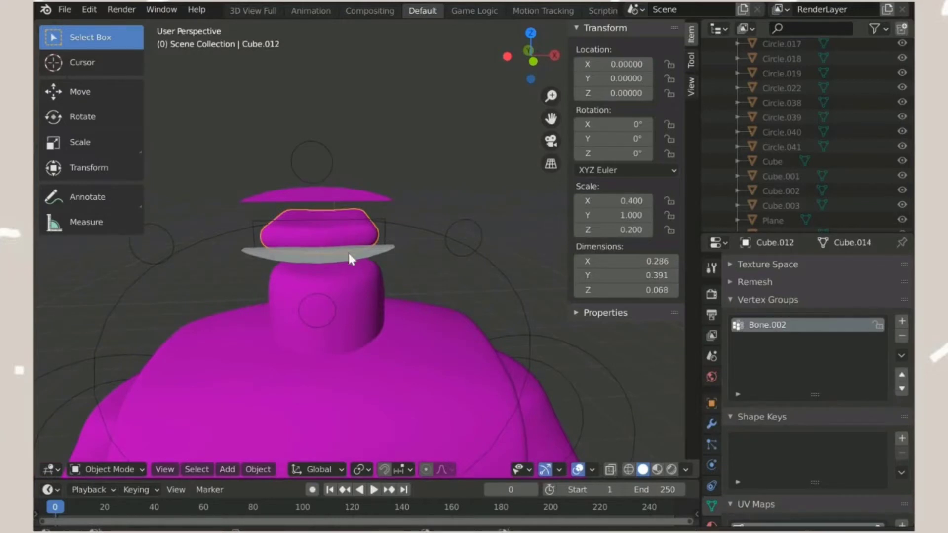
pyautogui.click(366, 252)
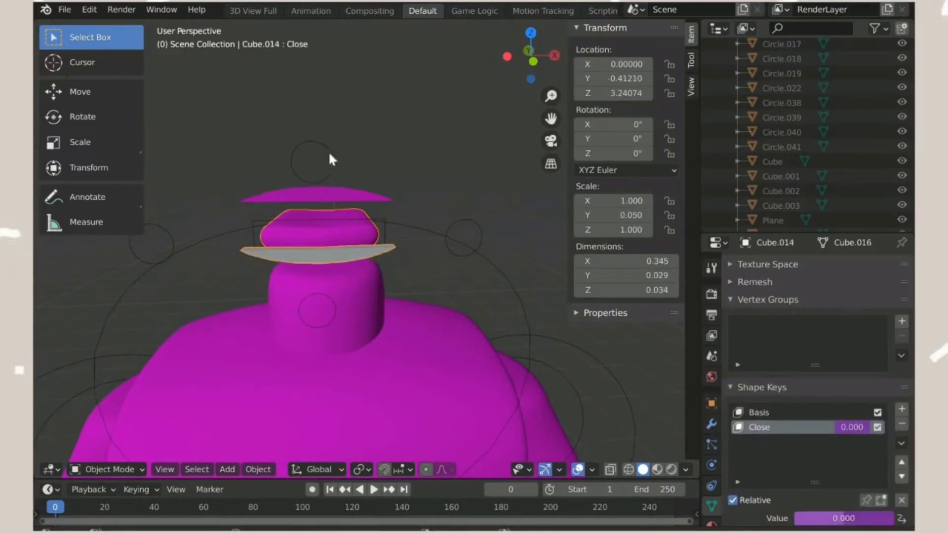
pyautogui.keyDown('shift'); pyautogui.click(330, 154); pyautogui.keyUp('shift')
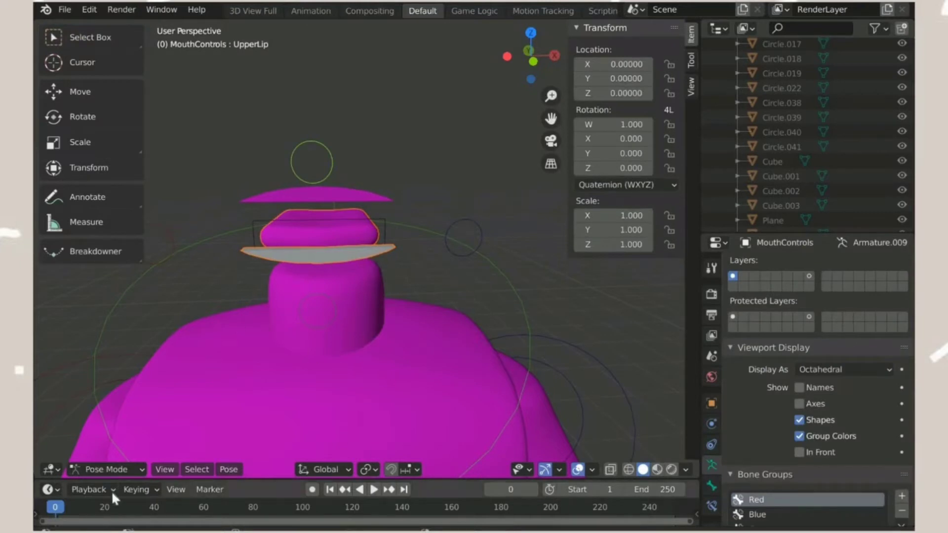
pyautogui.click(114, 469)
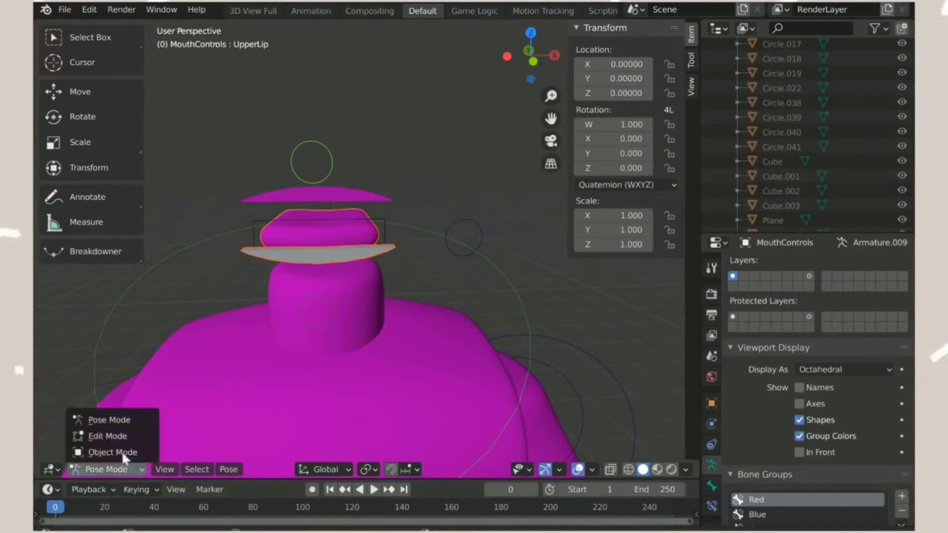
pyautogui.click(122, 451)
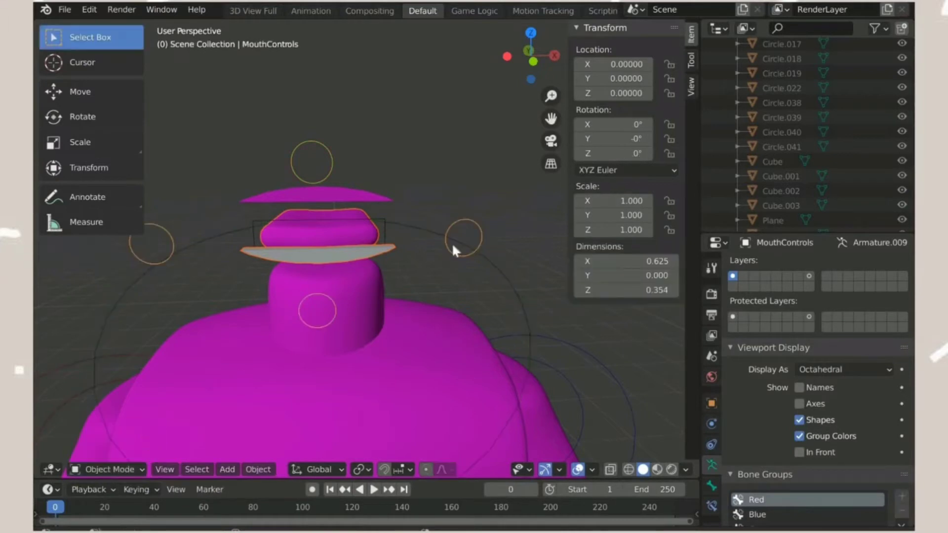
pyautogui.click(371, 217)
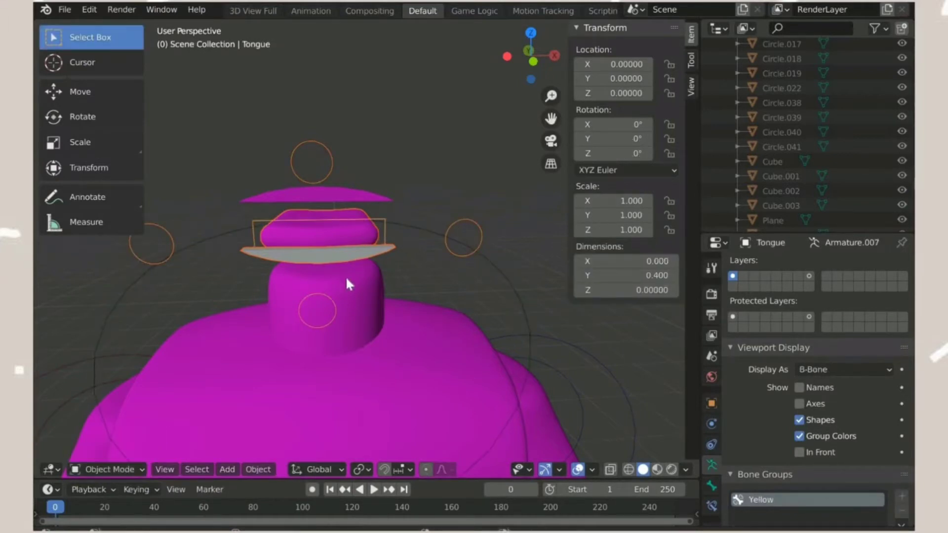
pyautogui.keyDown('alt'); pyautogui.click(329, 256); pyautogui.keyUp('alt')
# Delete the rig's leftover upper lip mesh floating above the neck
pyautogui.click(330, 206)
pyautogui.click(332, 200)
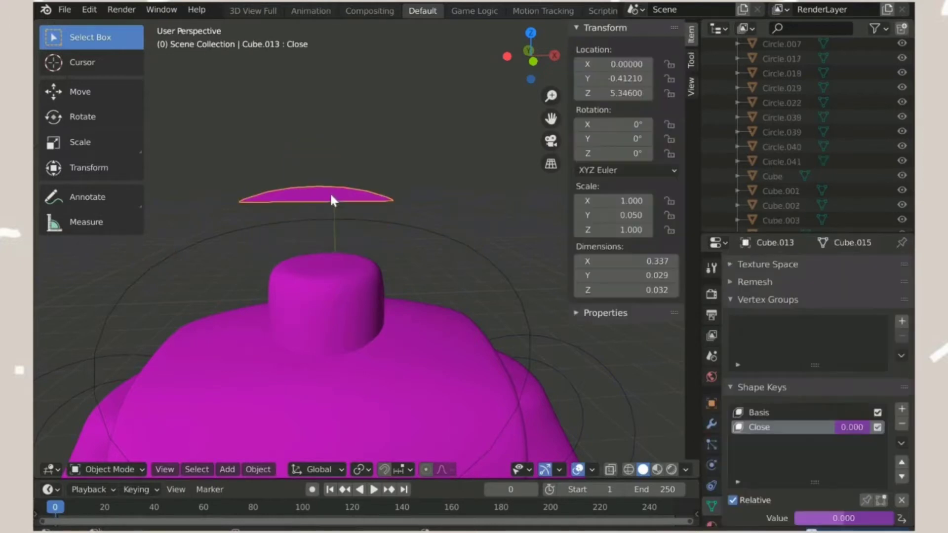
pyautogui.press('x')
pyautogui.click(330, 195)
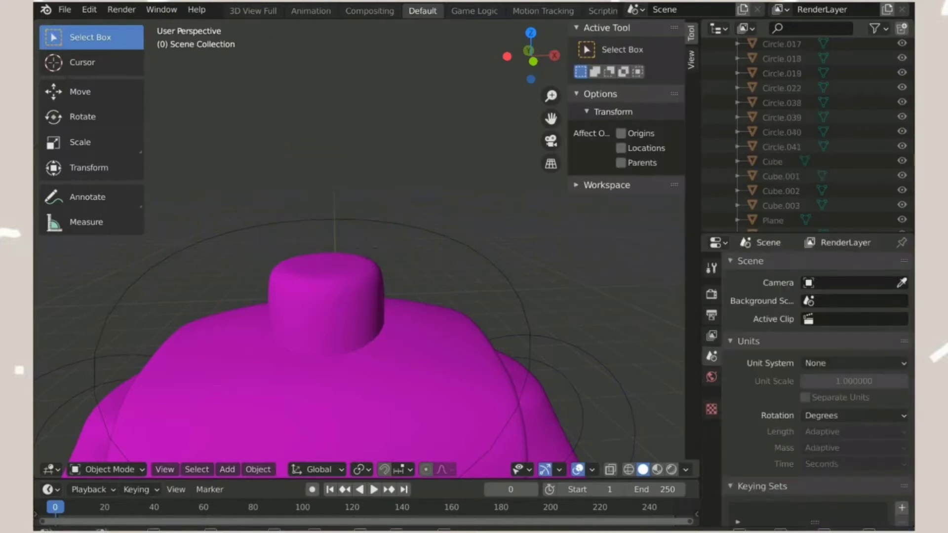
# Select the rig's torso mesh and open its material in the Shader Editor
pyautogui.scroll(-5, 360, 247)
pyautogui.moveTo(345, 222); pyautogui.dragTo(371, 202, button='middle')
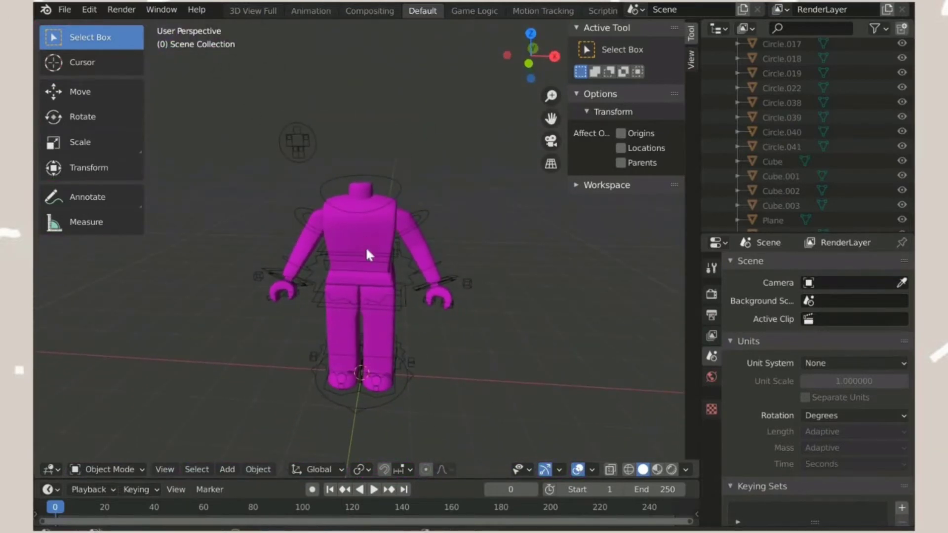
pyautogui.click(366, 230)
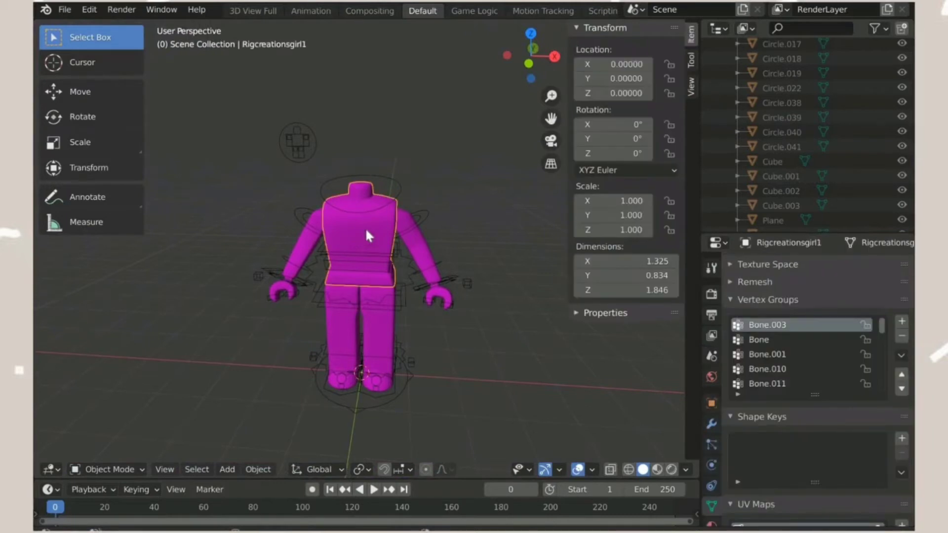
pyautogui.click(59, 469)
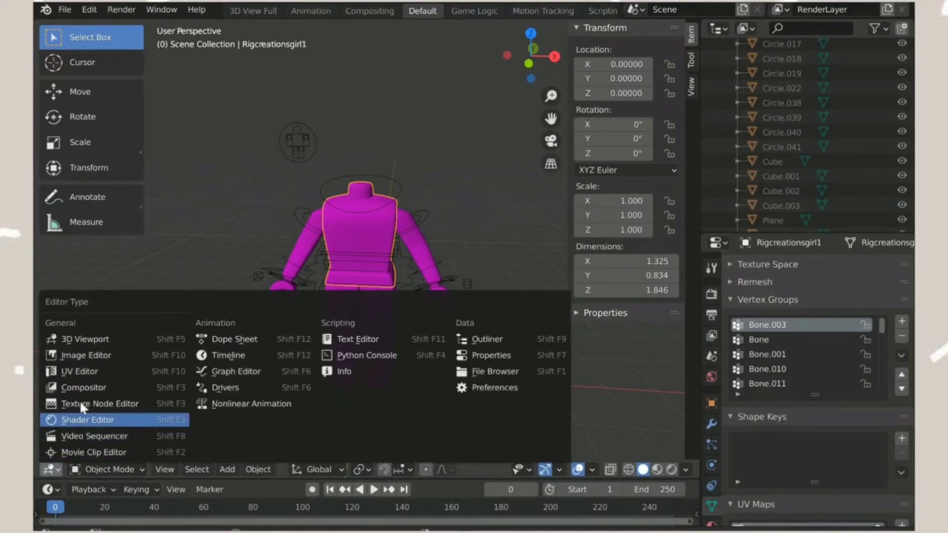
pyautogui.click(81, 419)
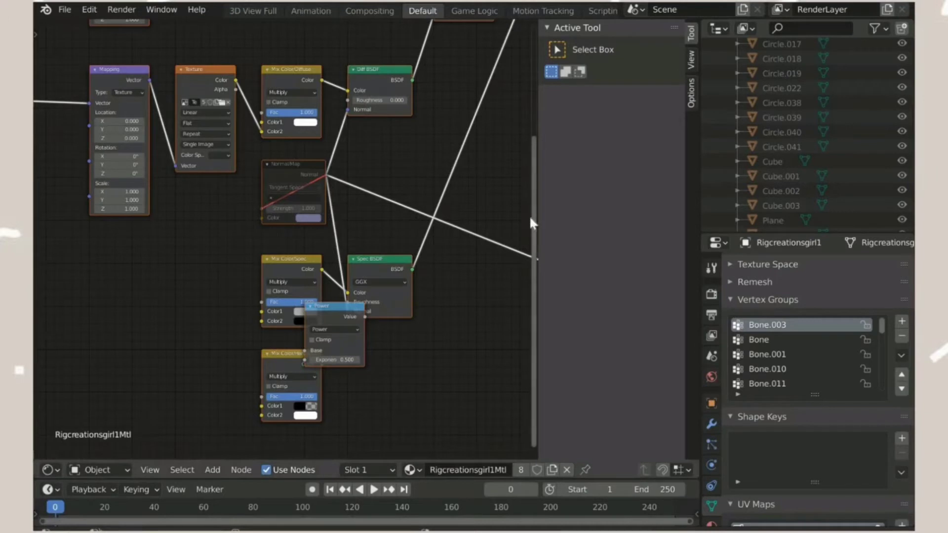
# Load Tiraamiisu2Tex.png into the texture node feeding Mix Color/Diffuse and return to the 3D Viewport
pyautogui.moveTo(530, 219); pyautogui.dragTo(532, 74)
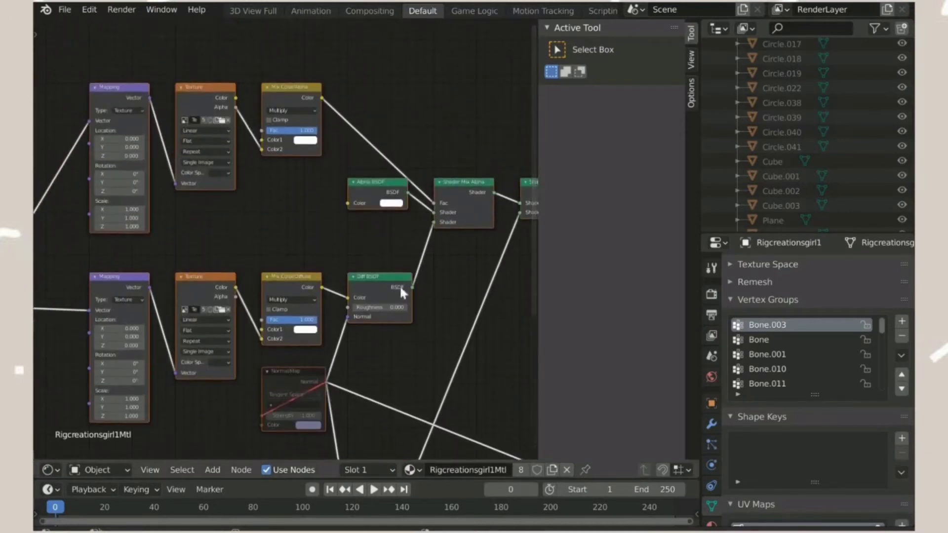
pyautogui.scroll(1, 429, 351)
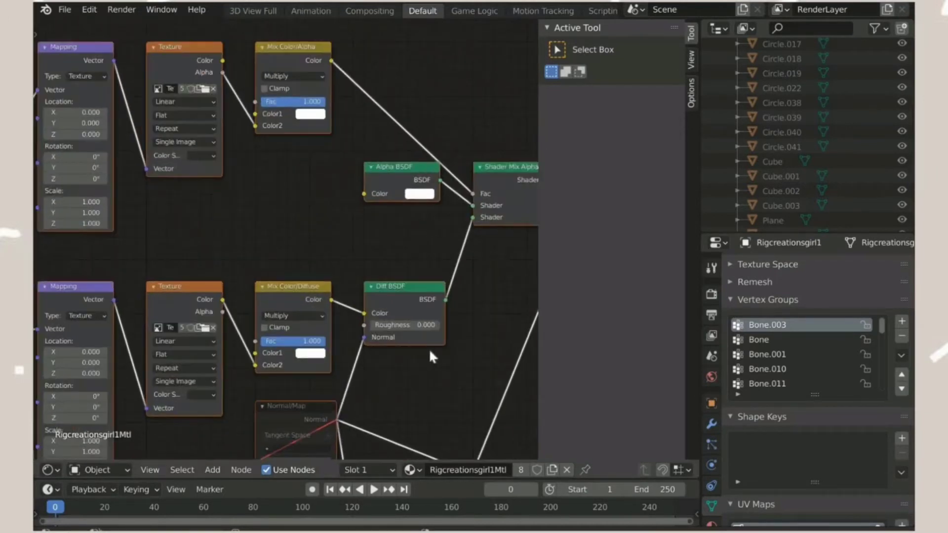
pyautogui.scroll(1, 429, 352)
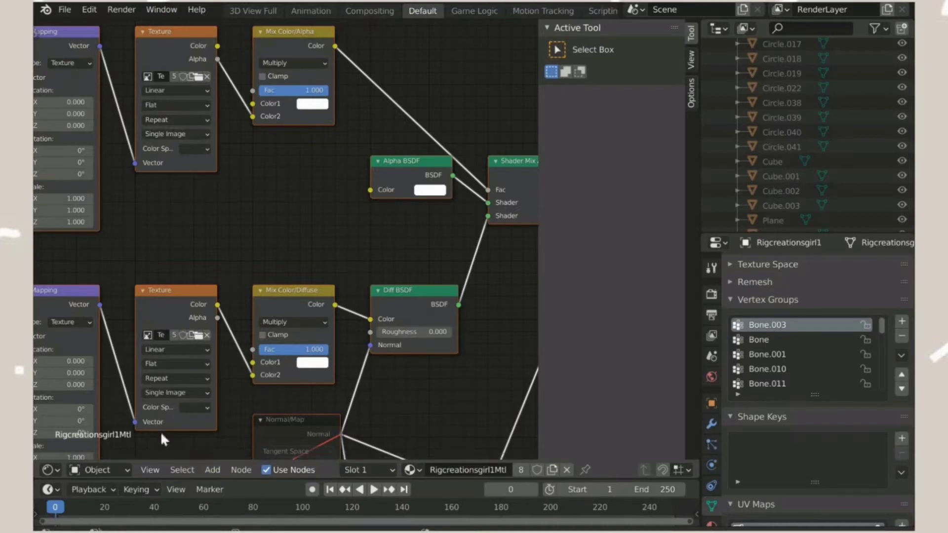
pyautogui.click(198, 336)
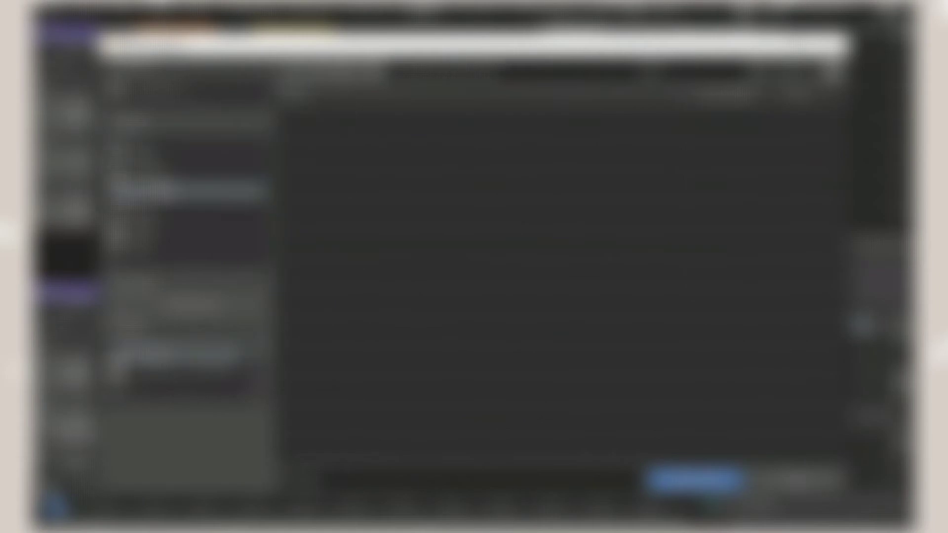
pyautogui.click(148, 163)
pyautogui.doubleClick(336, 144)
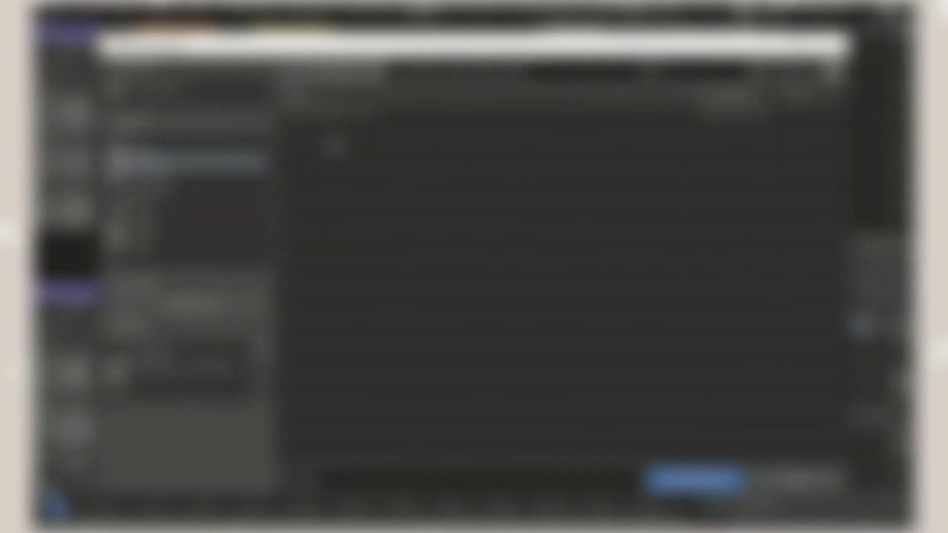
pyautogui.doubleClick(355, 112)
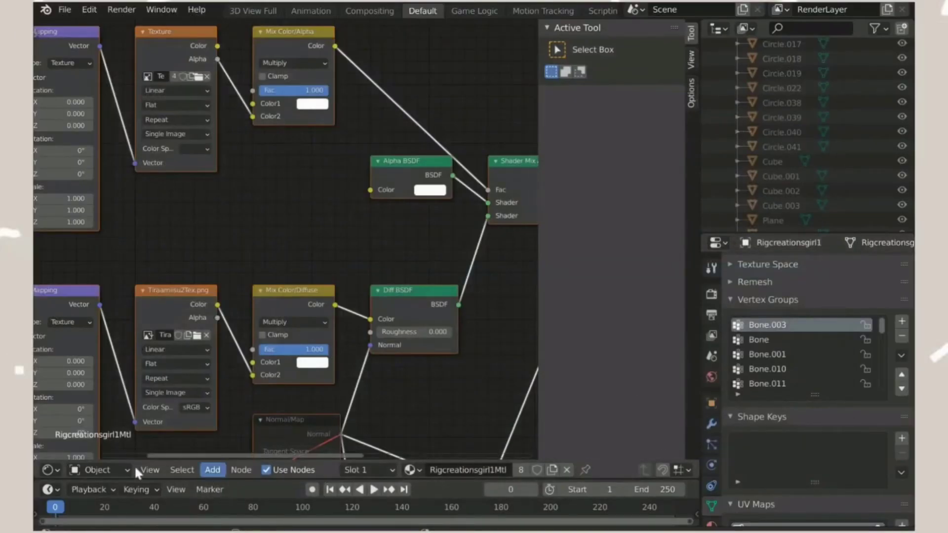
pyautogui.click(48, 466)
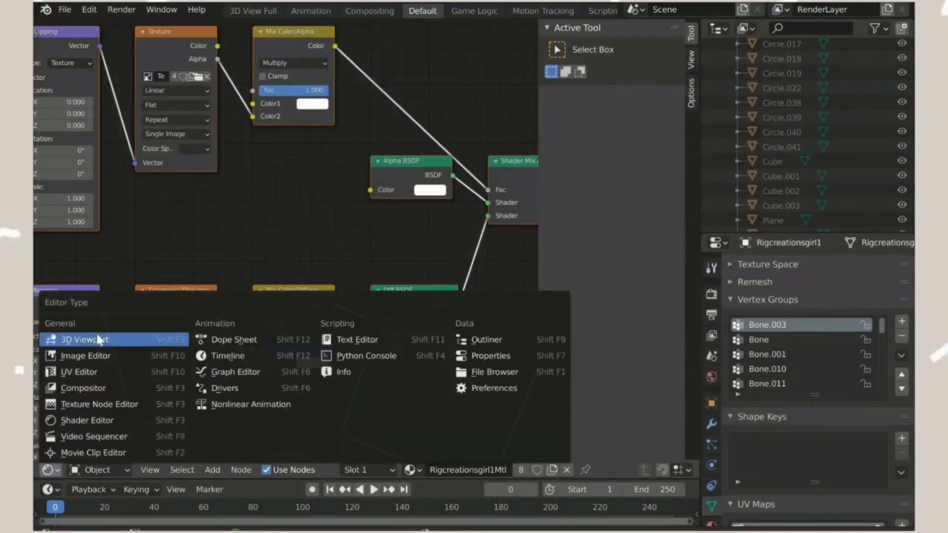
pyautogui.click(104, 341)
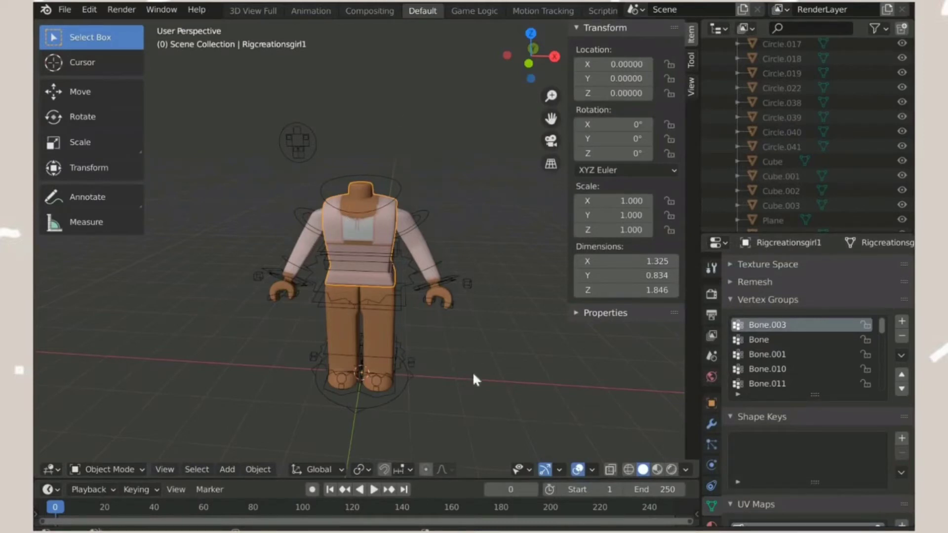
# Import Tiraamiisu_Character.obj into the scene
pyautogui.click(65, 9)
pyautogui.moveTo(120, 207)
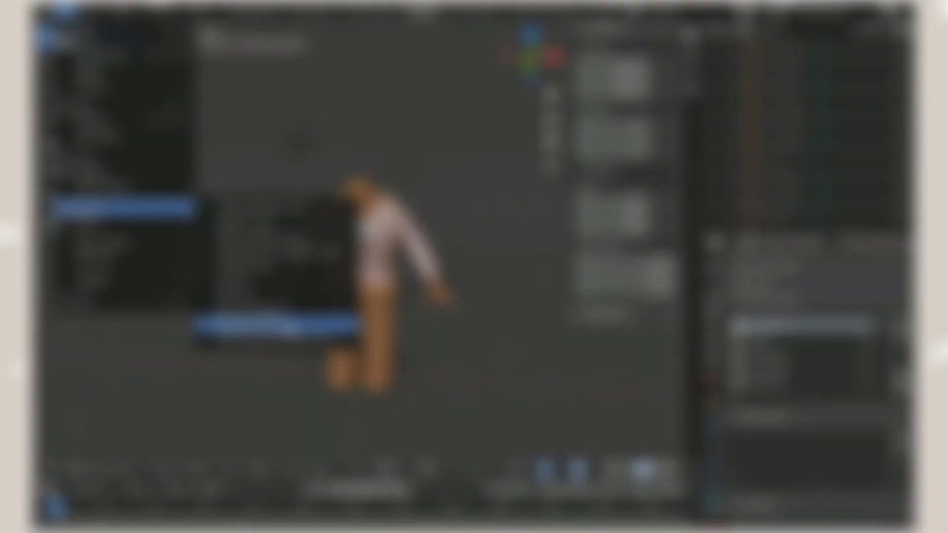
pyautogui.click(286, 324)
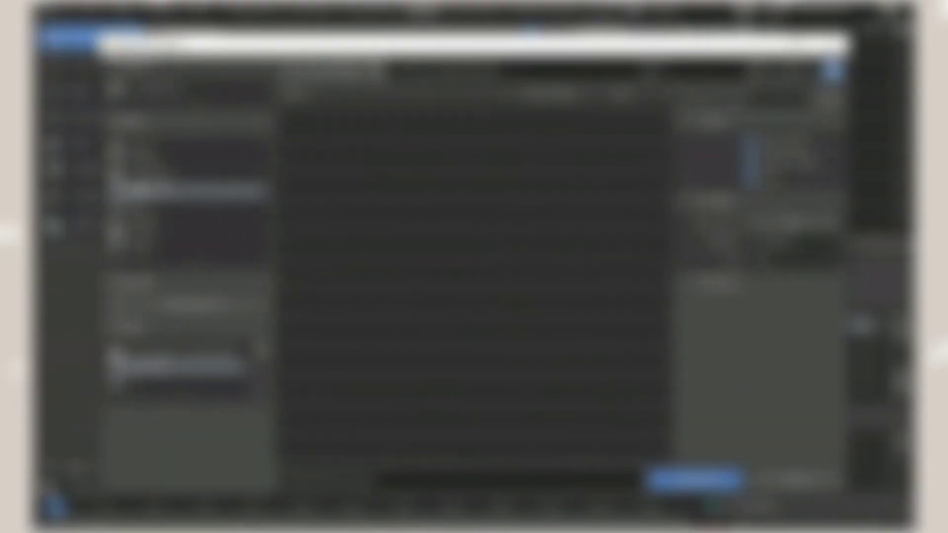
pyautogui.click(153, 177)
pyautogui.click(159, 165)
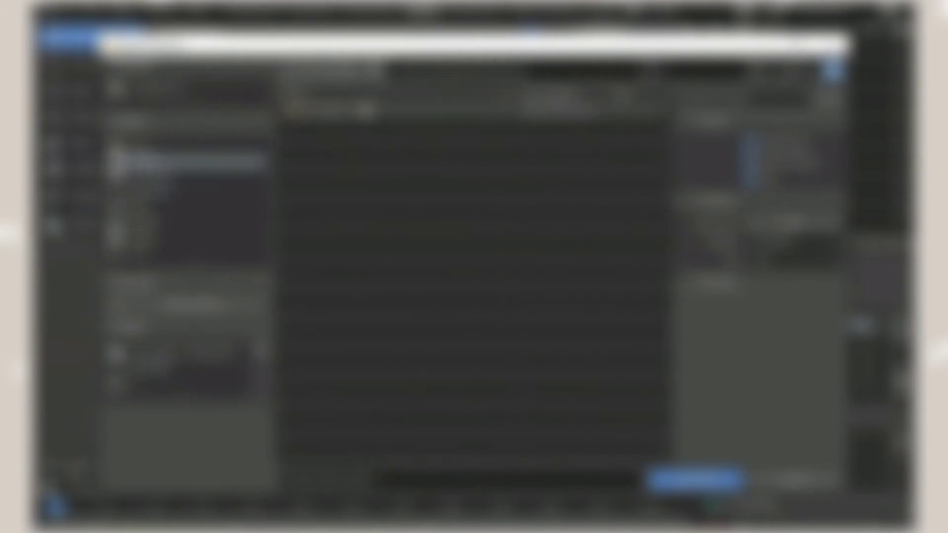
pyautogui.doubleClick(362, 110)
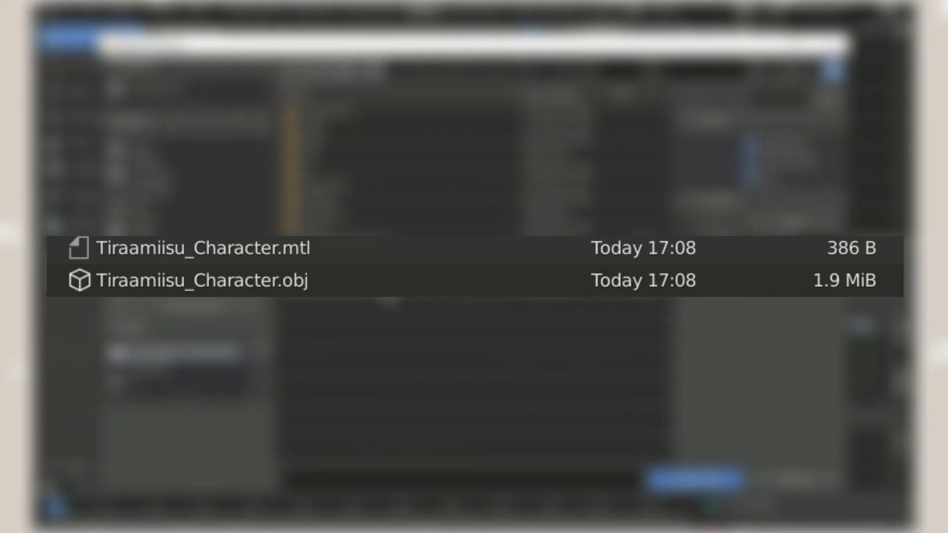
pyautogui.click(718, 291)
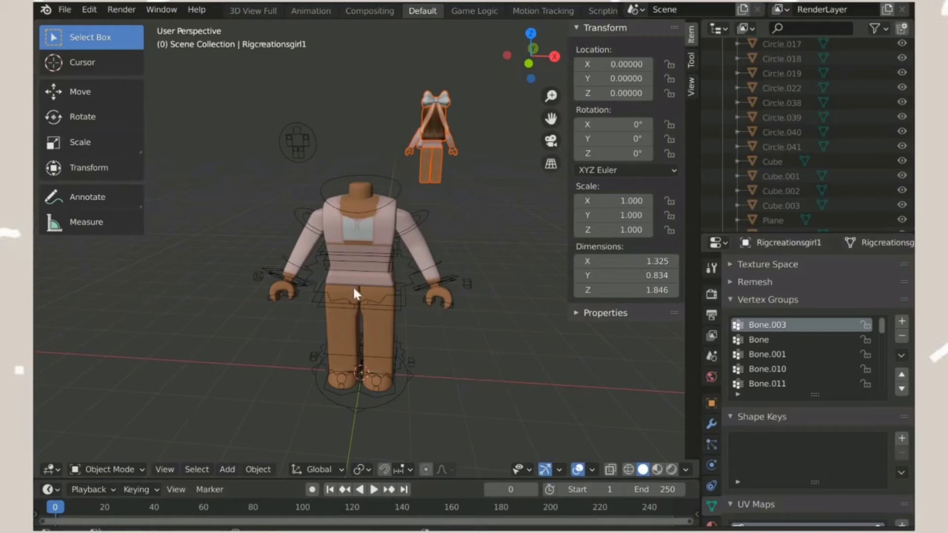
# Inspect the imported avatar from the front at close range and deselect all its meshes
pyautogui.press('w')
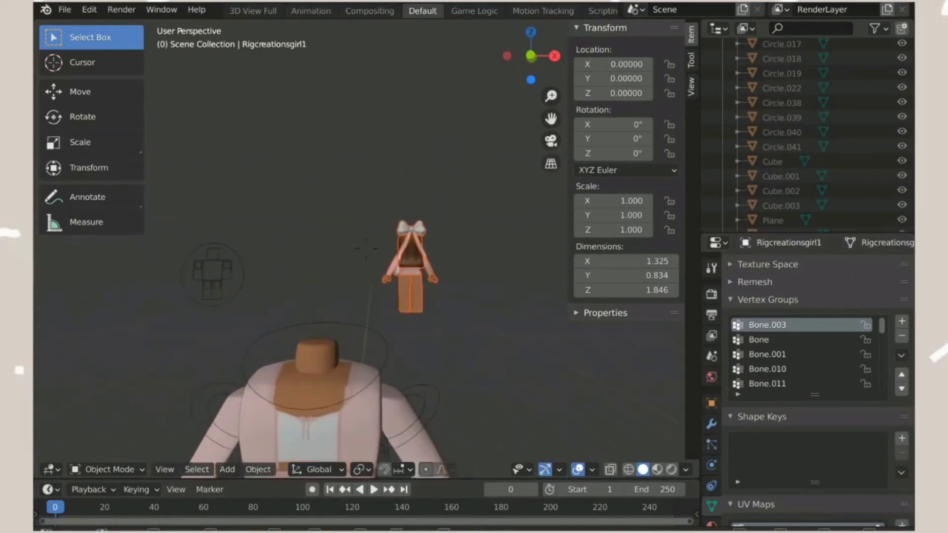
pyautogui.press('w')
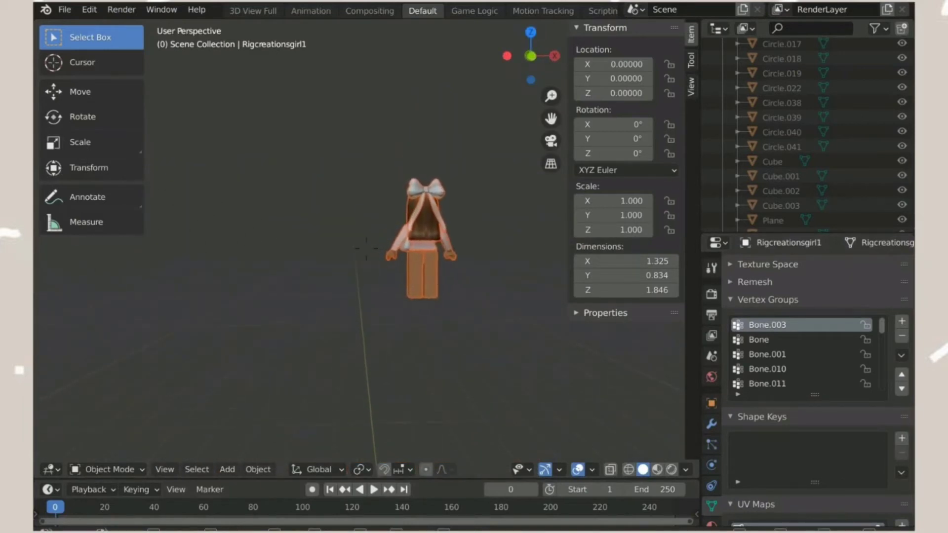
pyautogui.press('w')
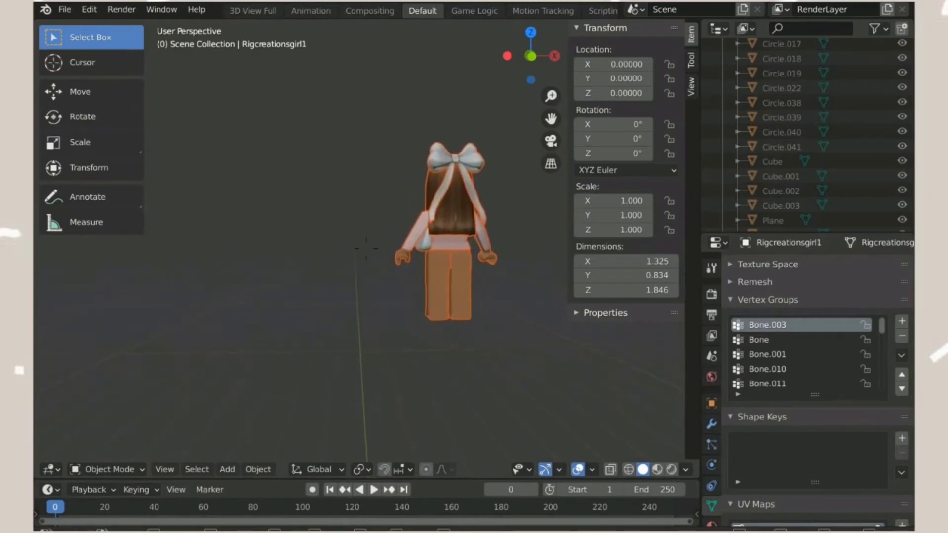
pyautogui.press('w')
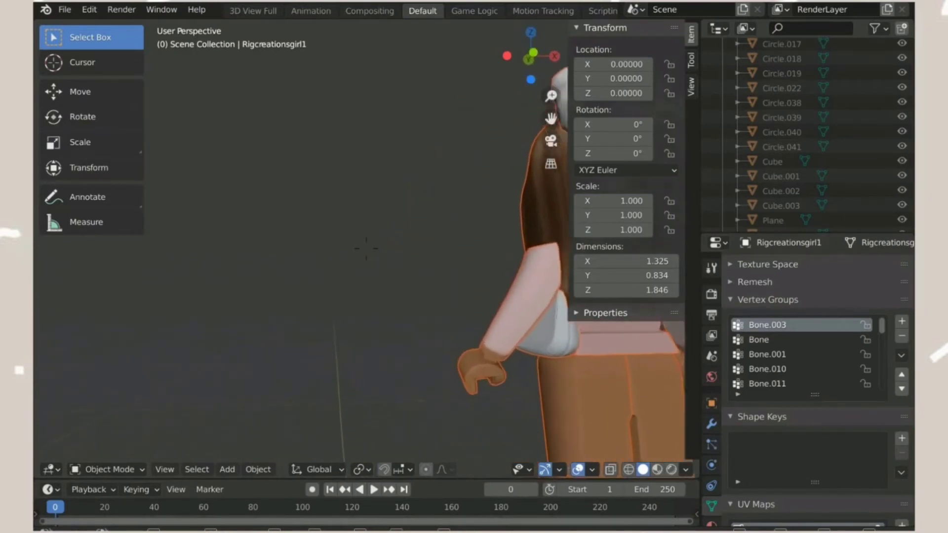
pyautogui.press('a')
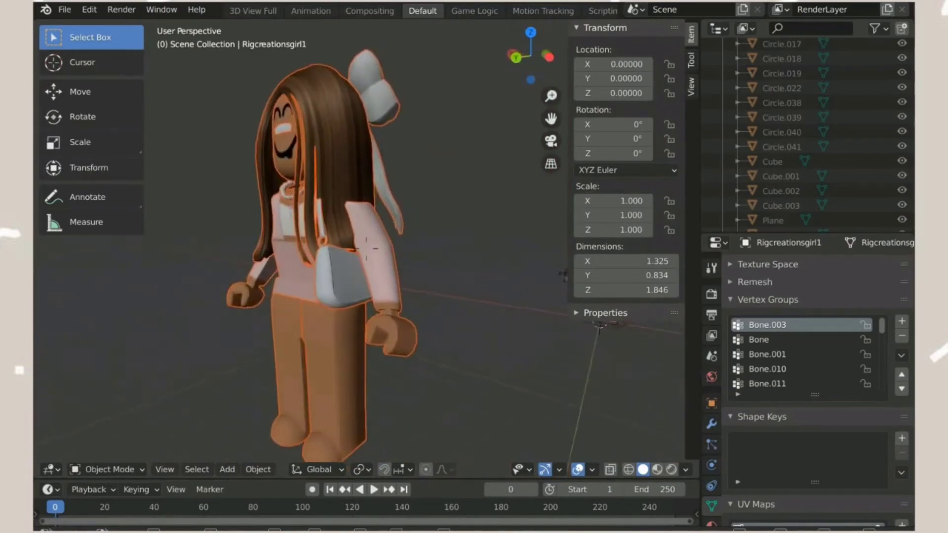
pyautogui.press('s')
pyautogui.press('a')
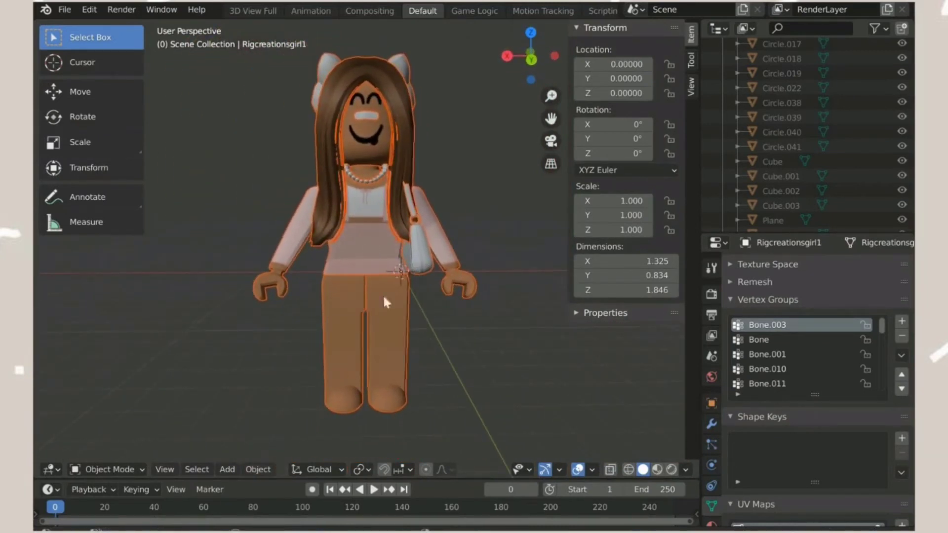
pyautogui.click(522, 371)
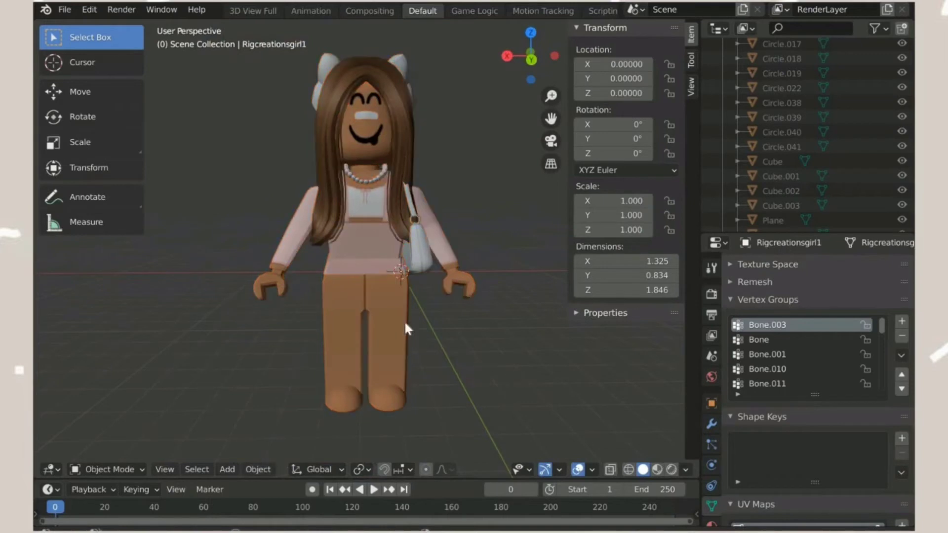
# Delete both leg meshes of the imported avatar
pyautogui.click(347, 309)
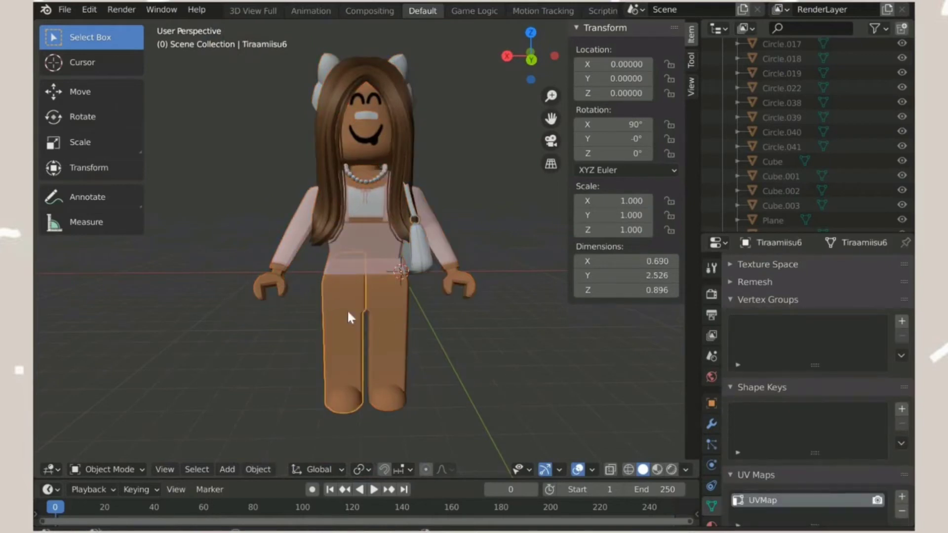
pyautogui.press('a')
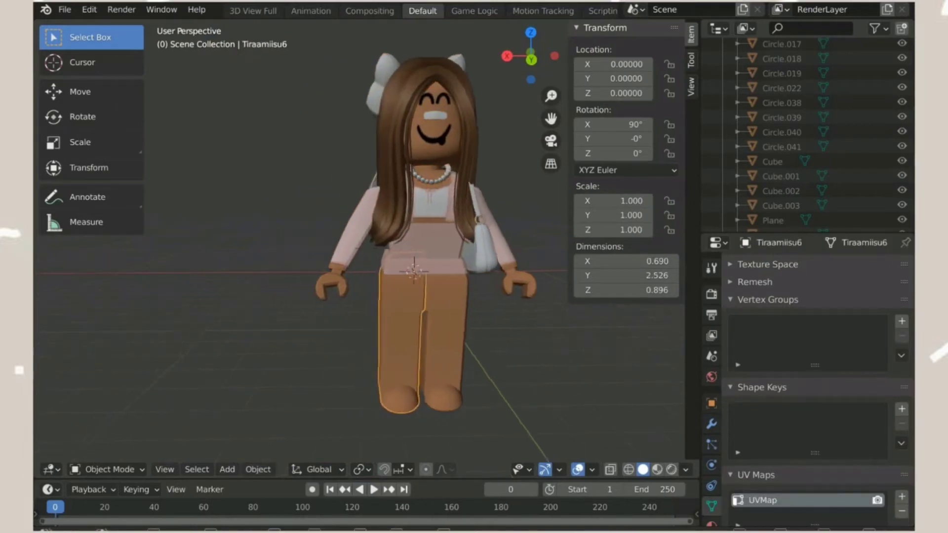
pyautogui.press('w')
pyautogui.press('s')
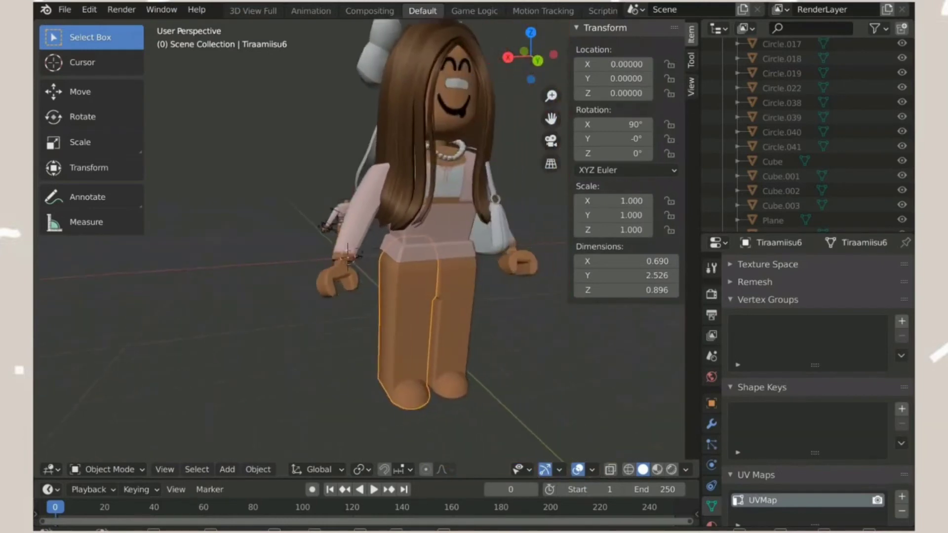
pyautogui.press('d')
pyautogui.press('s')
pyautogui.click(367, 253)
pyautogui.press('x')
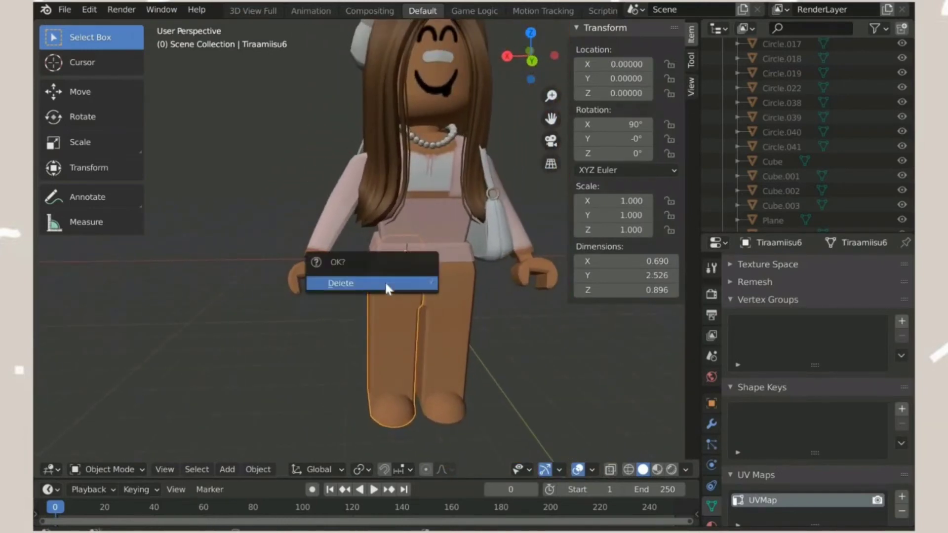
pyautogui.click(386, 283)
pyautogui.click(445, 306)
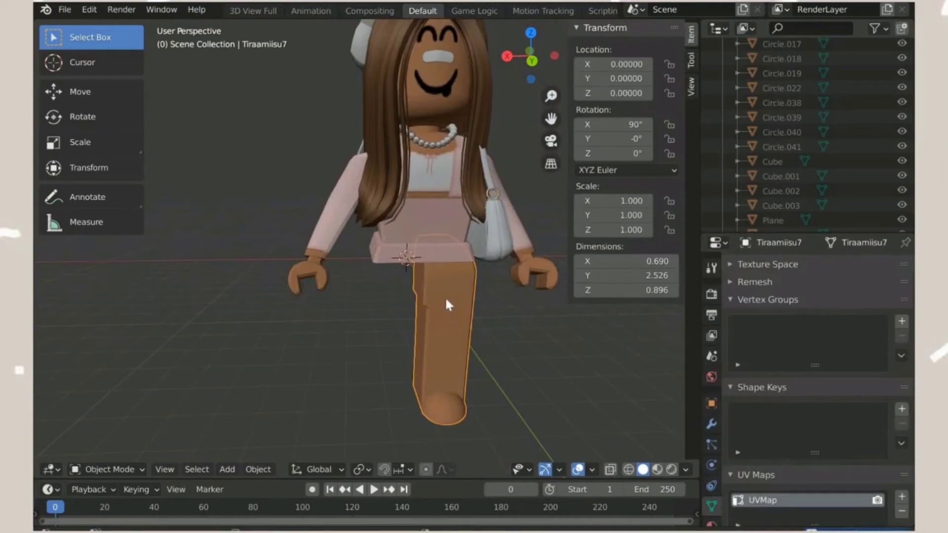
pyautogui.press('x')
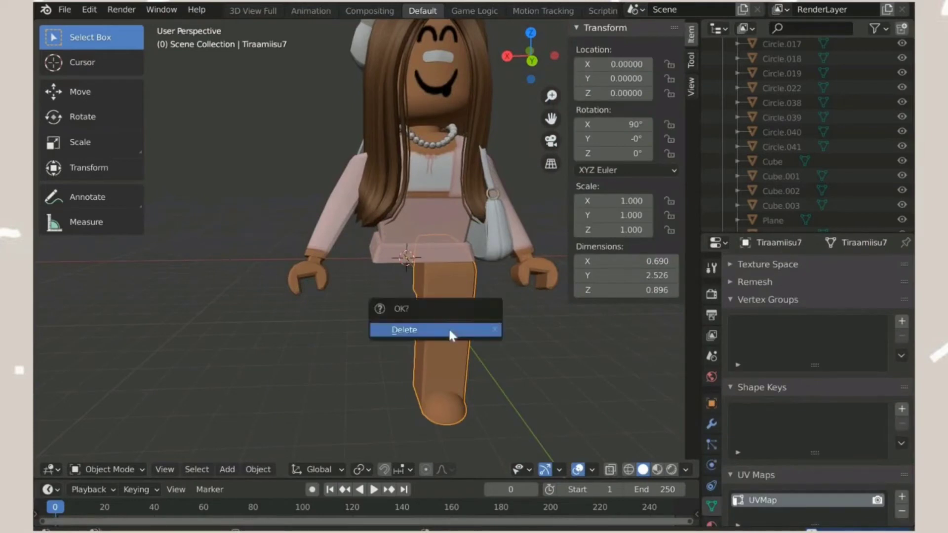
pyautogui.click(449, 327)
# Delete both arms and the torso of the imported avatar, keeping its head, hair and accessories
pyautogui.click(316, 224)
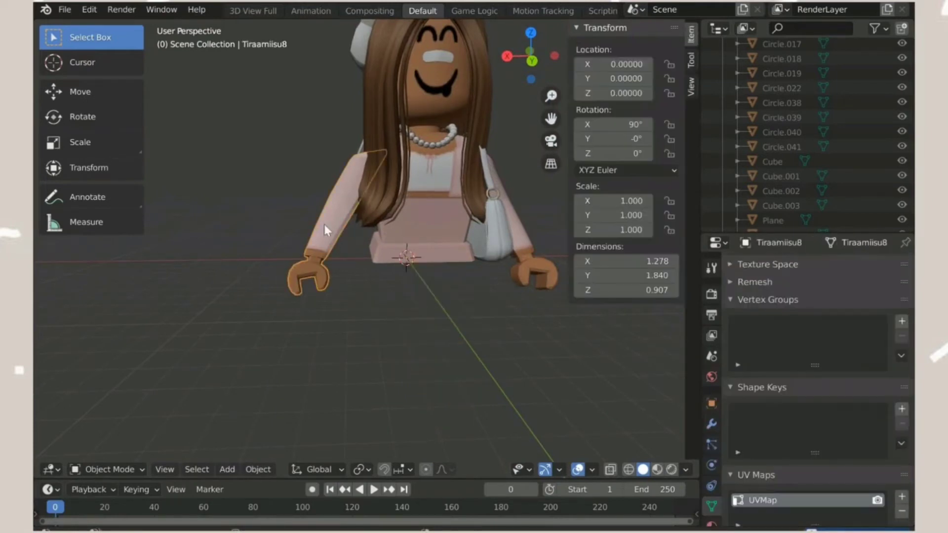
pyautogui.press('Delete')
pyautogui.click(530, 244)
pyautogui.press('x')
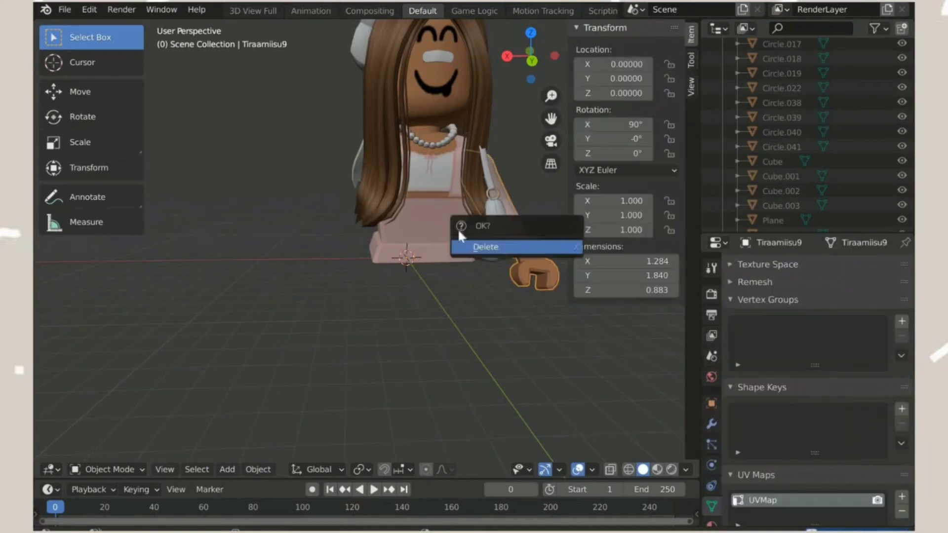
pyautogui.click(459, 244)
pyautogui.click(423, 209)
pyautogui.press('x')
pyautogui.click(423, 211)
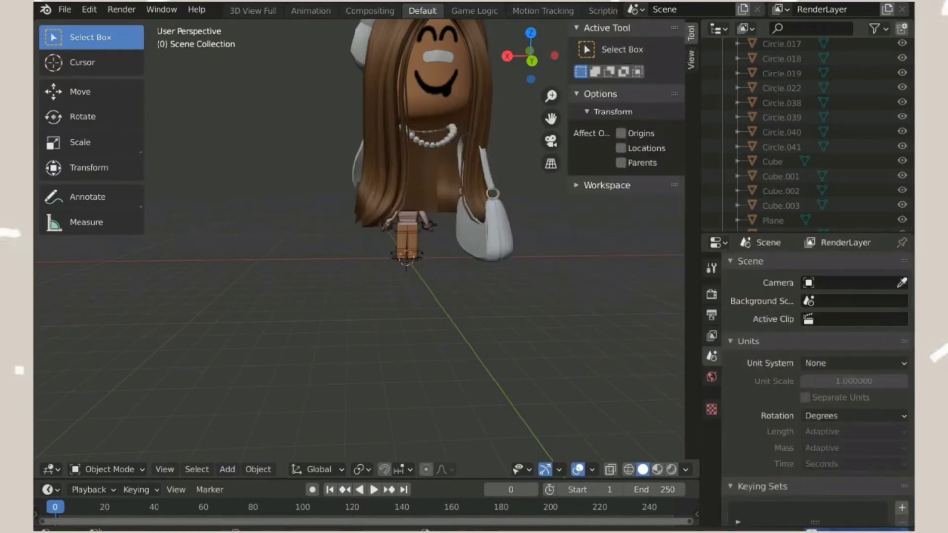
# Join the imported avatar's head, hair, bow, shoulder bag and pearl necklace into a single mesh
pyautogui.moveTo(424, 277); pyautogui.dragTo(368, 269, button='middle')
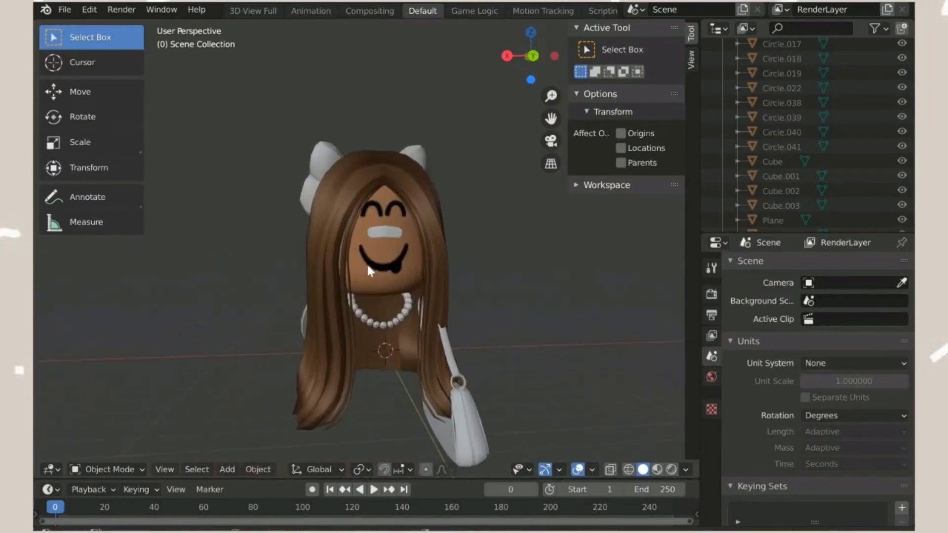
pyautogui.click(399, 254)
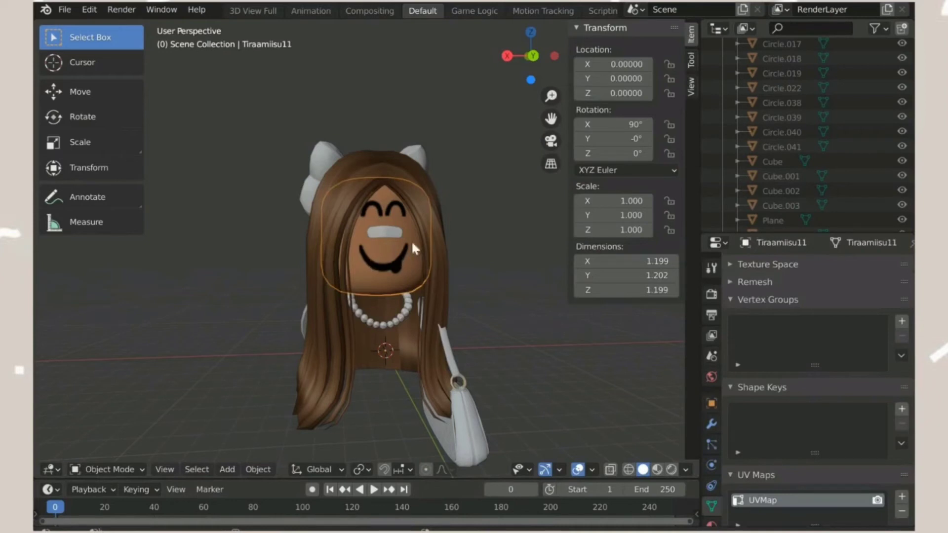
pyautogui.click(373, 171)
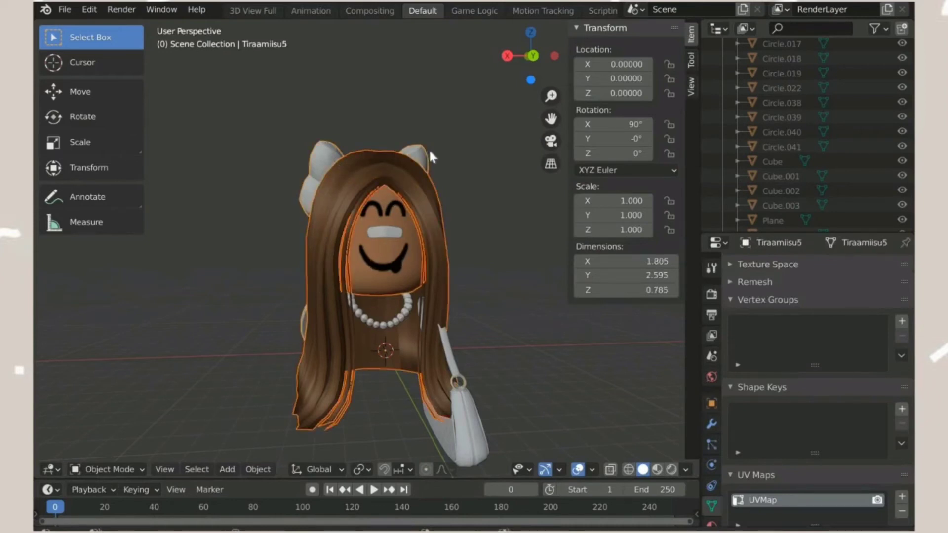
pyautogui.keyDown('shift'); pyautogui.click(464, 413); pyautogui.keyUp('shift')
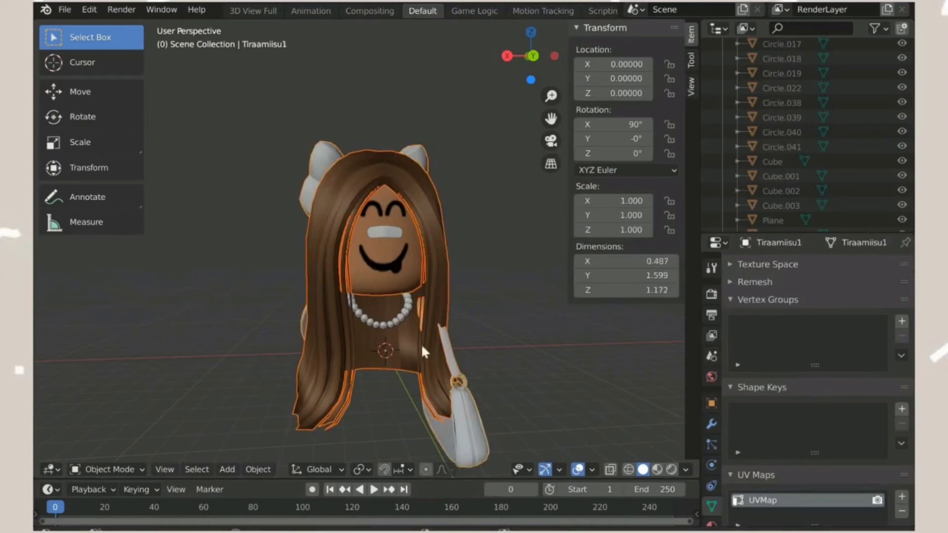
pyautogui.keyDown('shift'); pyautogui.click(397, 319); pyautogui.keyUp('shift')
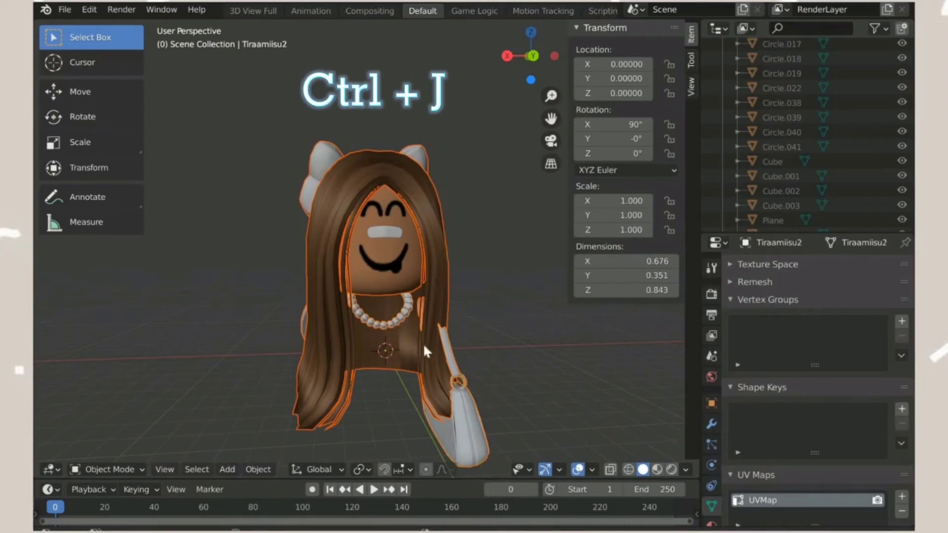
pyautogui.hotkey('ctrl', 'j')
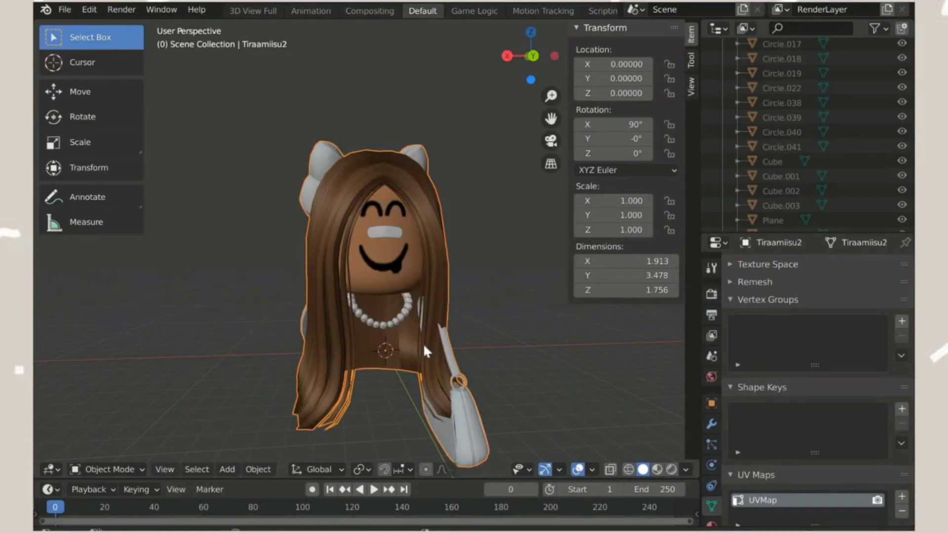
# Set the joined head mesh's origin with the Origin to Geometry option
pyautogui.rightClick(382, 265)
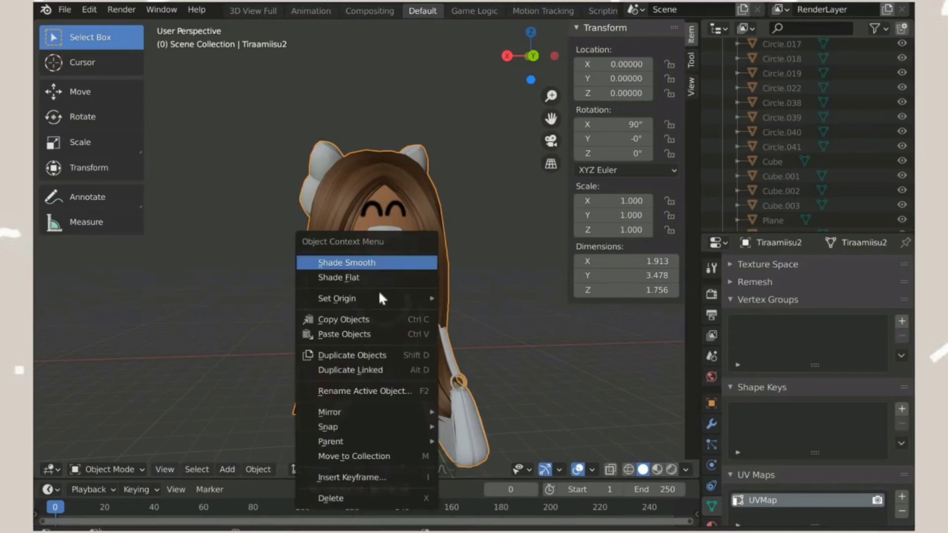
pyautogui.moveTo(381, 300)
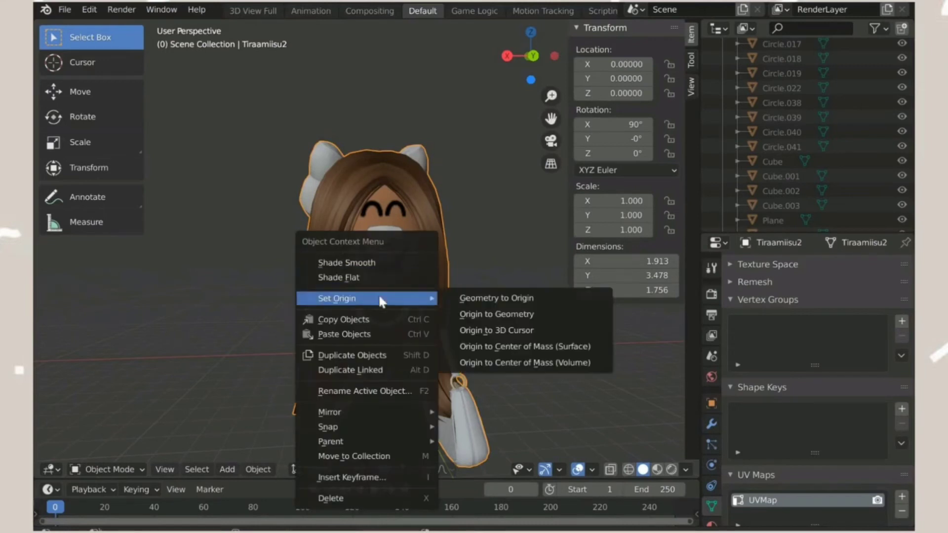
pyautogui.click(508, 318)
# Move the joined head mesh along the Y axis toward the rig, to a Y location of about 4.27
pyautogui.hotkey('shift', '`')
pyautogui.press('w')
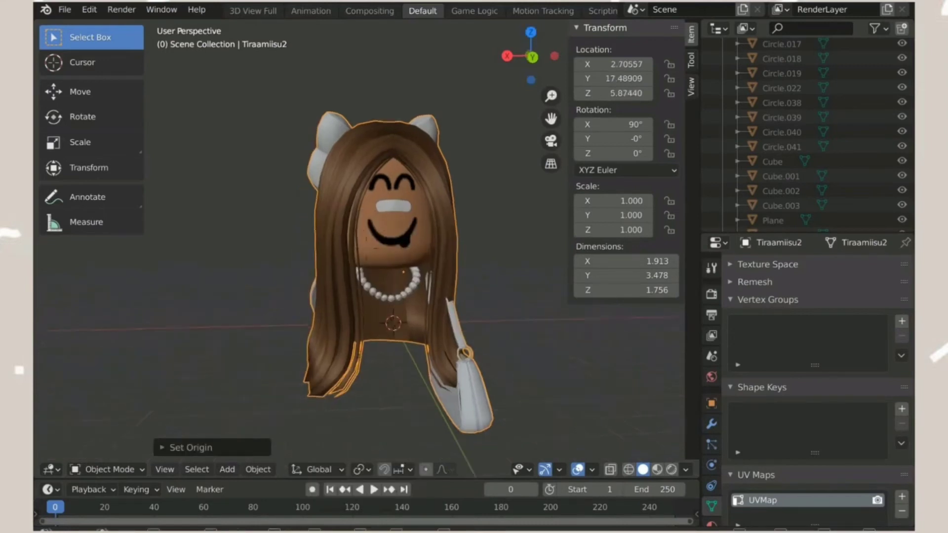
pyautogui.press('a')
pyautogui.press('Return')
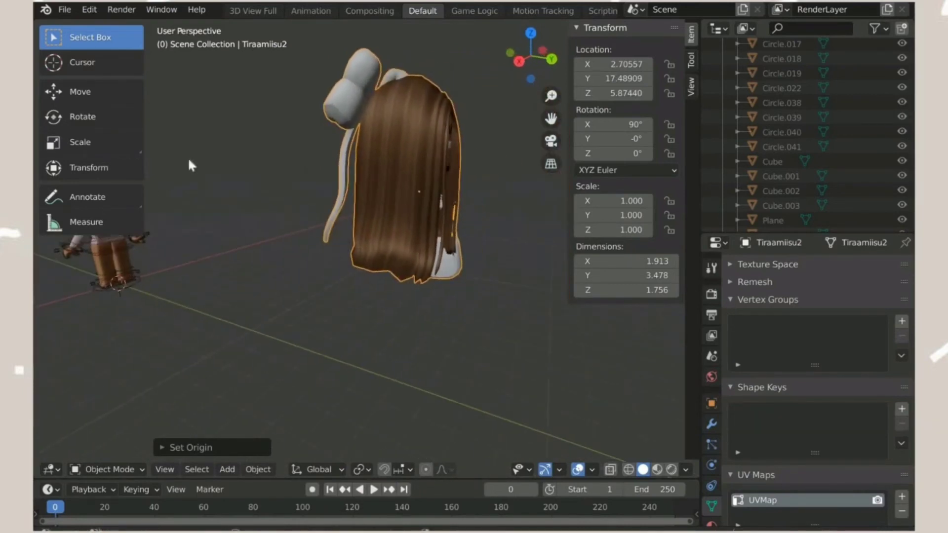
pyautogui.click(101, 92)
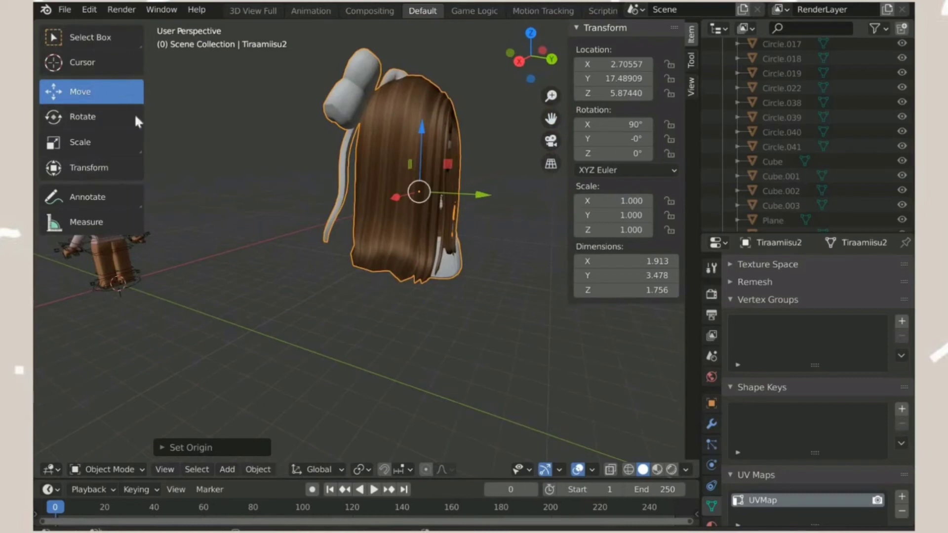
pyautogui.hotkey('shift', '`')
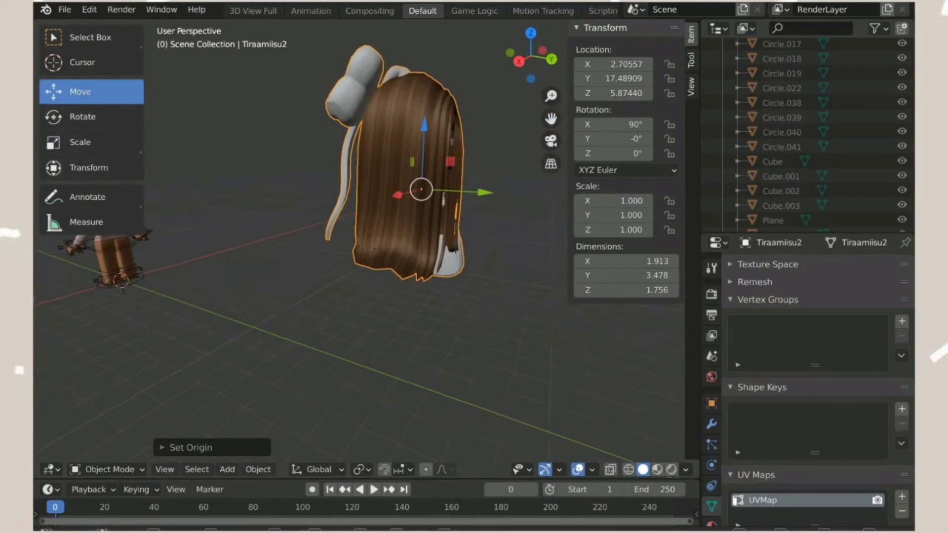
pyautogui.press('a')
pyautogui.press('s')
pyautogui.click(457, 228)
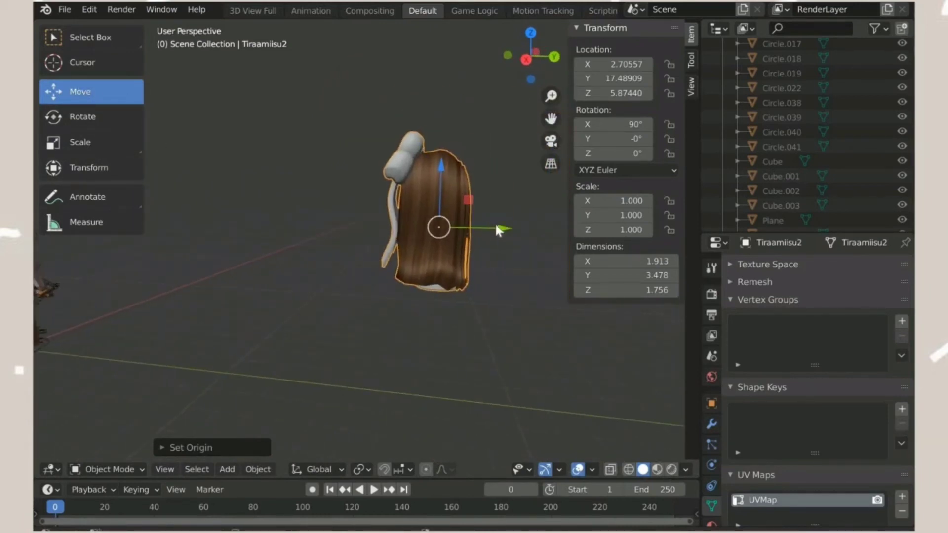
pyautogui.moveTo(496, 229); pyautogui.dragTo(49, 252)
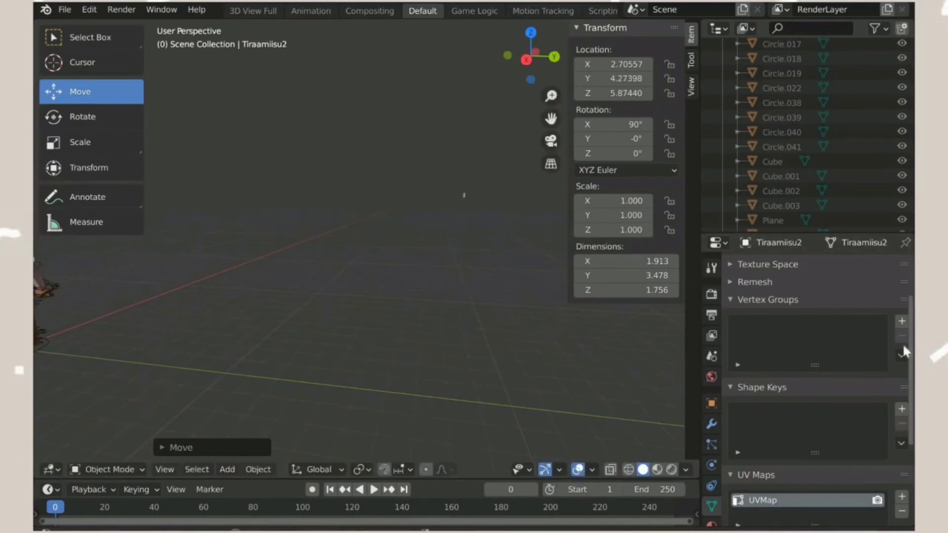
pyautogui.click(839, 299)
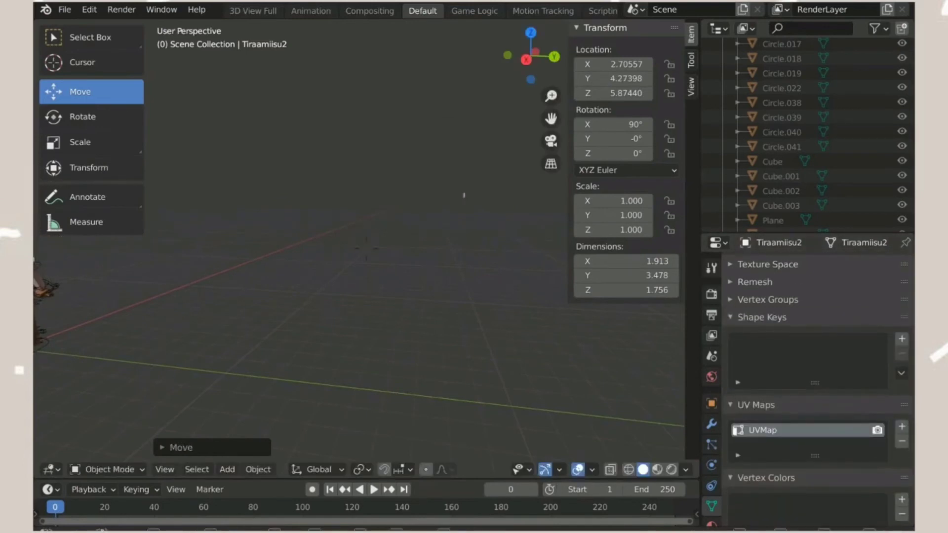
# Move the joined head mesh closer to the rig along Y, to a Y location of about 2.12
pyautogui.press('d')
pyautogui.press('a')
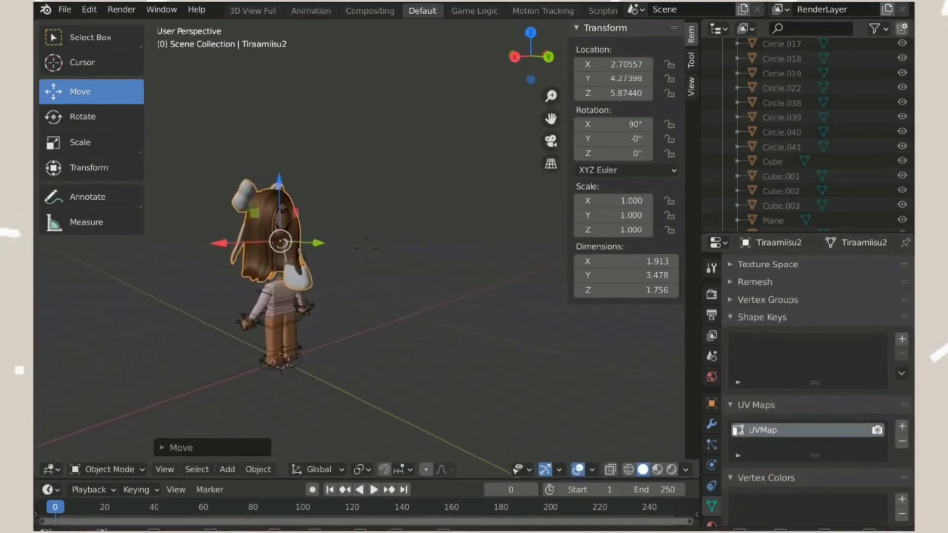
pyautogui.press('a')
pyautogui.press('w')
pyautogui.click(366, 248)
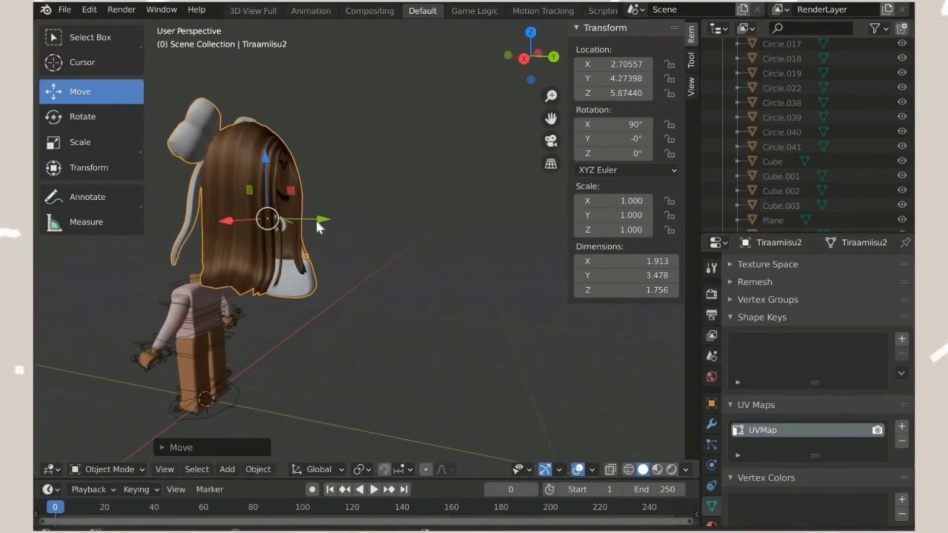
pyautogui.moveTo(316, 219); pyautogui.dragTo(261, 363)
# Move the joined head mesh along the Y axis to a Y location of about -0.39
pyautogui.hotkey('shift', '`')
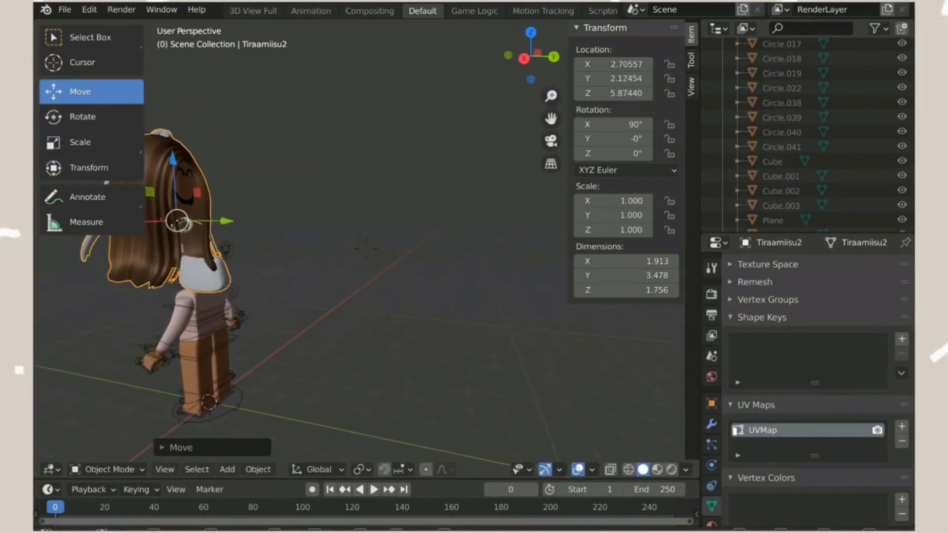
pyautogui.press('a')
pyautogui.press('w')
pyautogui.click(366, 248)
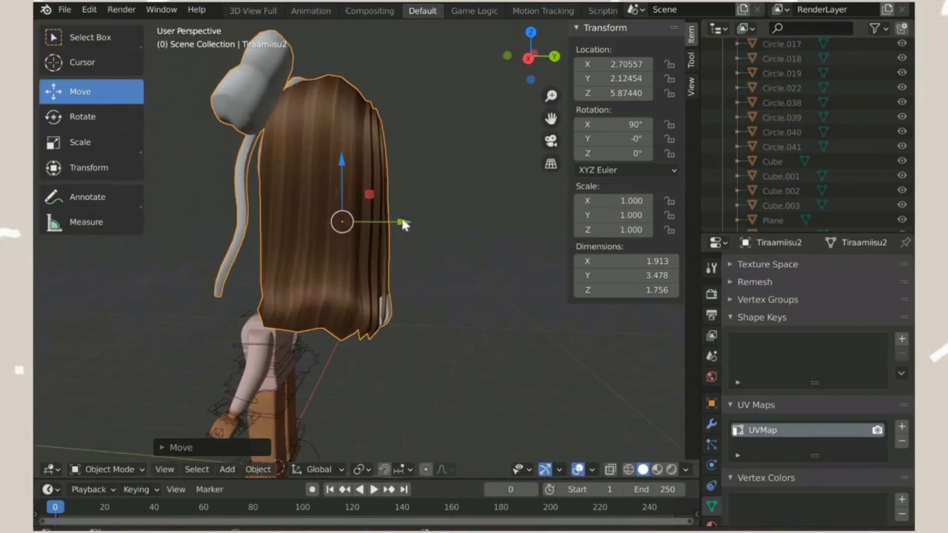
pyautogui.moveTo(404, 224); pyautogui.dragTo(190, 218)
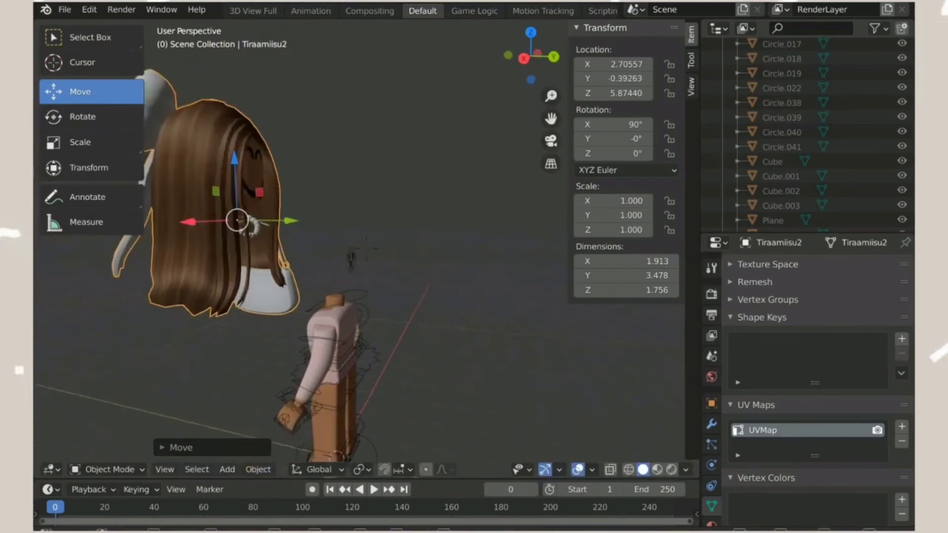
# Rotate the joined head mesh about the Z axis and set its Z rotation to exactly 180°
pyautogui.press('s')
pyautogui.click(365, 248)
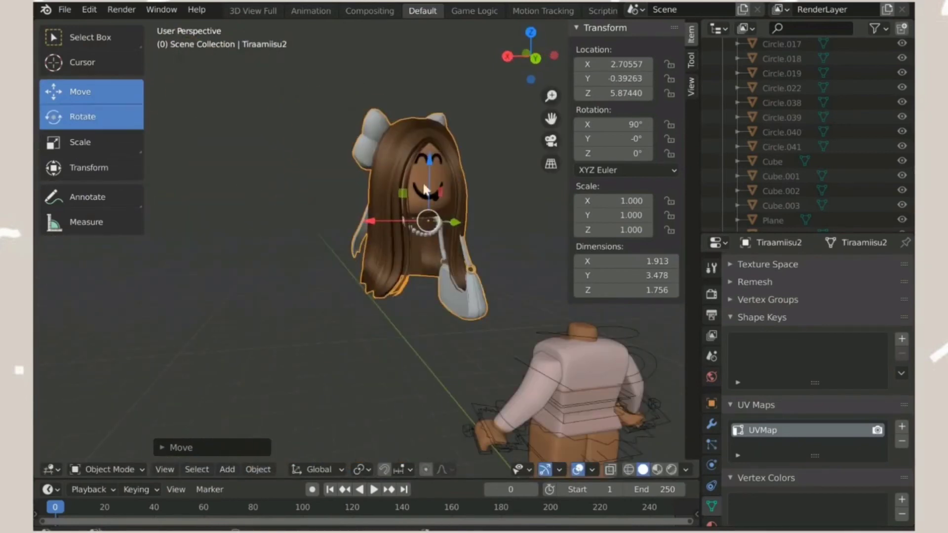
pyautogui.moveTo(475, 223); pyautogui.dragTo(618, 244)
pyautogui.click(612, 153)
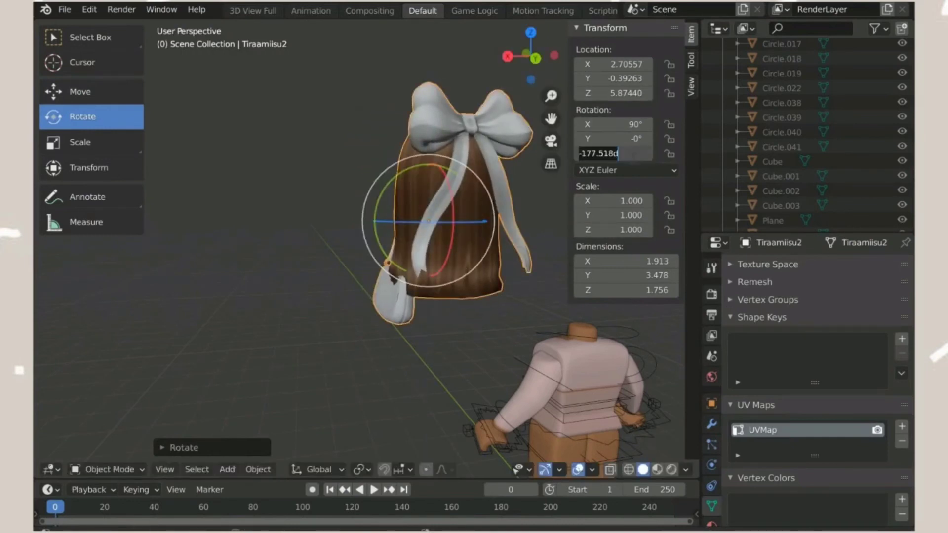
pyautogui.write('180')
pyautogui.press('Return')
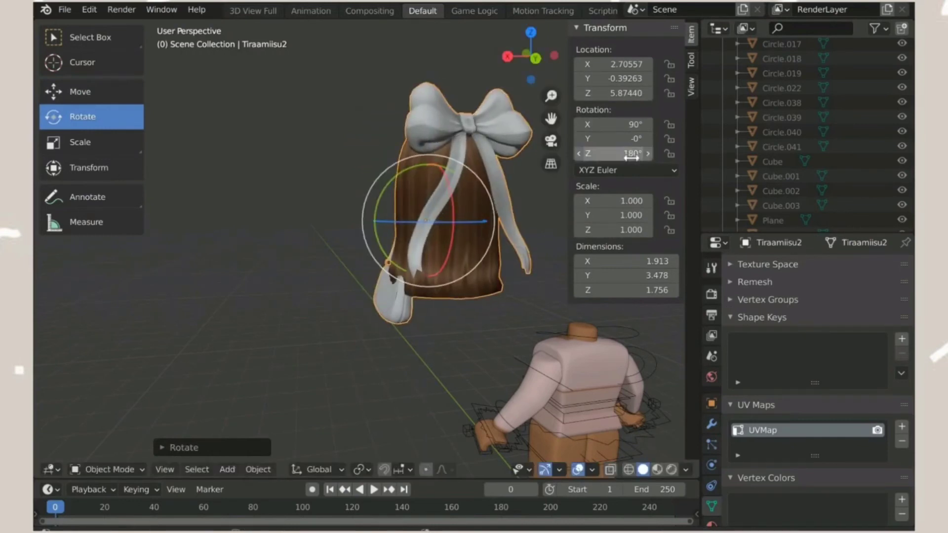
# Move the head mesh over the rig's body to an X location of about 0.45 and lower it to about Z 4.15
pyautogui.scroll(2, 366, 248)
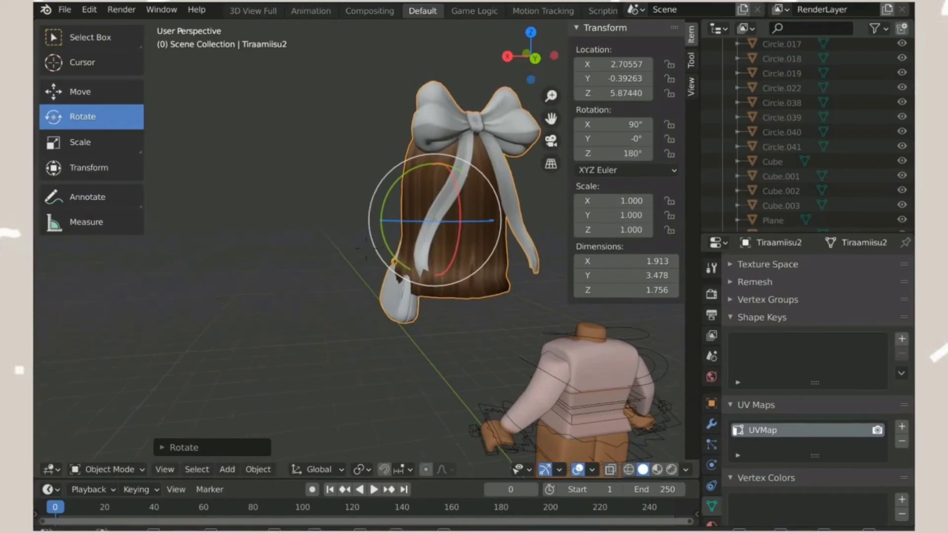
pyautogui.moveTo(345, 247); pyautogui.dragTo(352, 222, button='middle')
pyautogui.scroll(4, 366, 248)
pyautogui.scroll(-4, 357, 247)
pyautogui.click(112, 94)
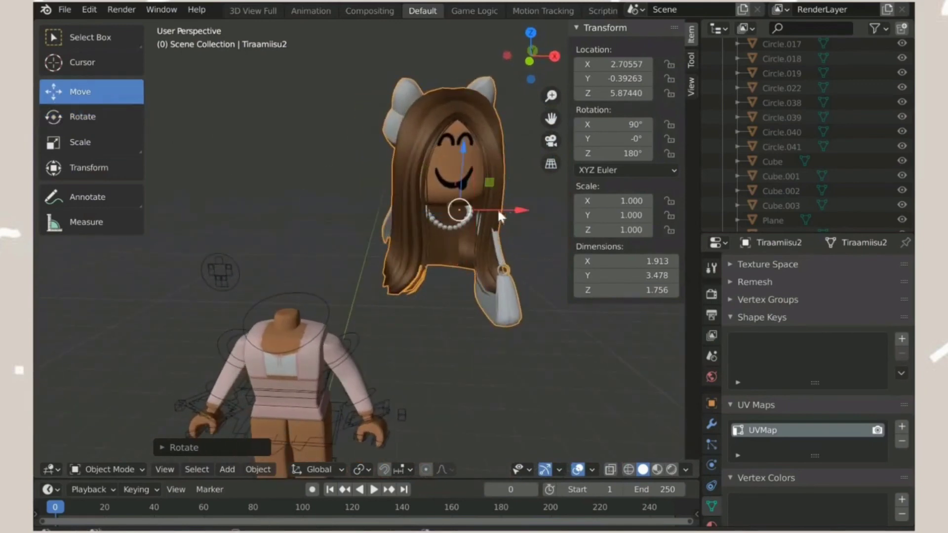
pyautogui.moveTo(497, 209); pyautogui.dragTo(315, 206)
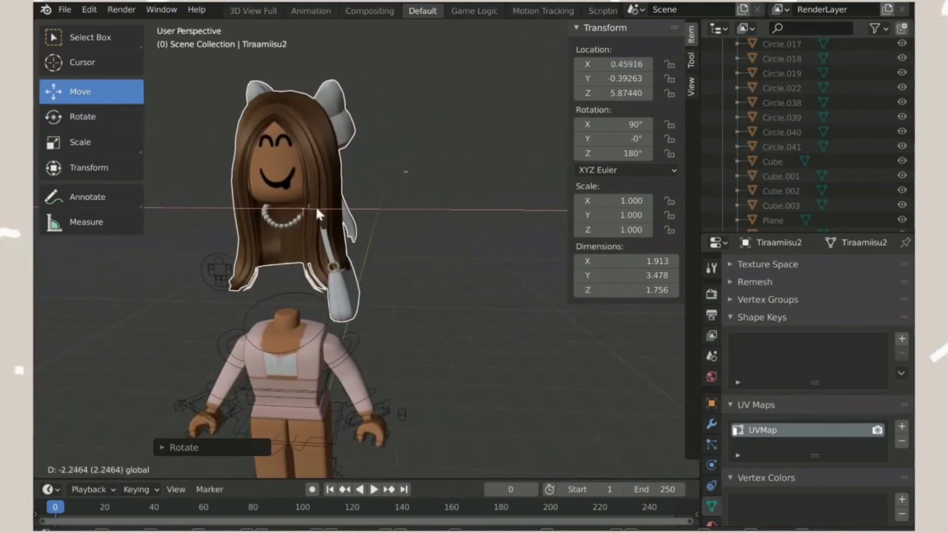
pyautogui.moveTo(301, 168); pyautogui.dragTo(318, 280)
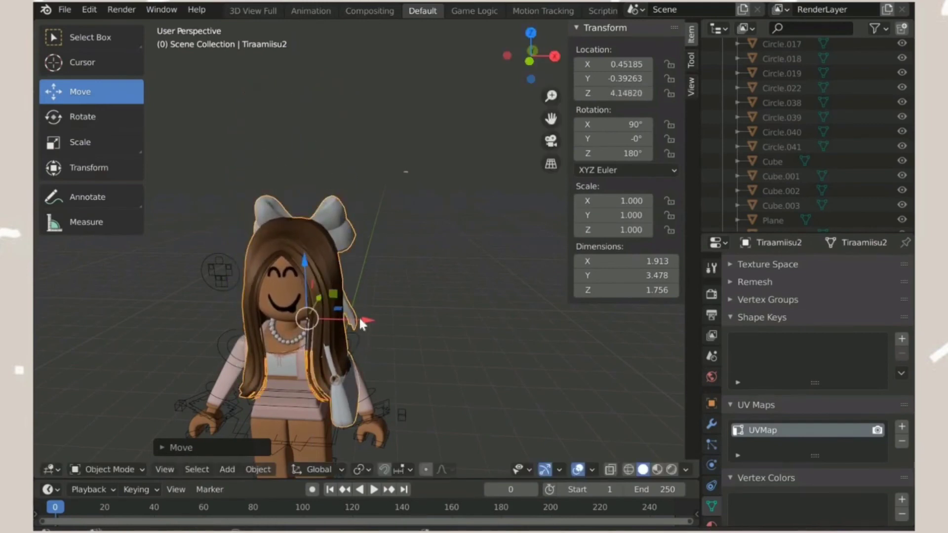
# Shift the head mesh closer to the neck, to about X 0.34 and Z 4.05
pyautogui.moveTo(361, 321); pyautogui.dragTo(341, 322)
pyautogui.moveTo(298, 280); pyautogui.dragTo(299, 293)
pyautogui.moveTo(300, 294); pyautogui.dragTo(302, 316, button='middle')
pyautogui.scroll(5, 340, 222)
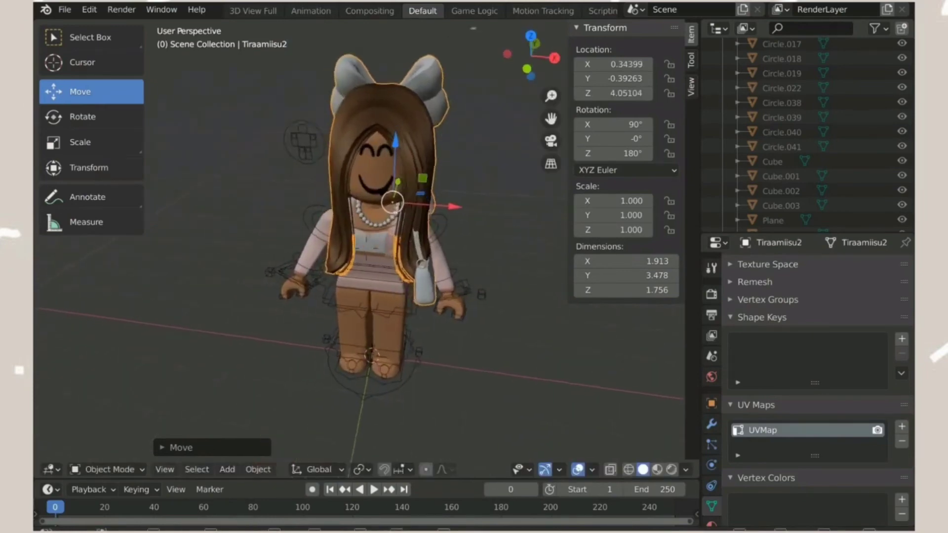
# Align the head mesh with the neck at about X 0.22 and lower it to about Z 3.86
pyautogui.scroll(-4, 433, 202)
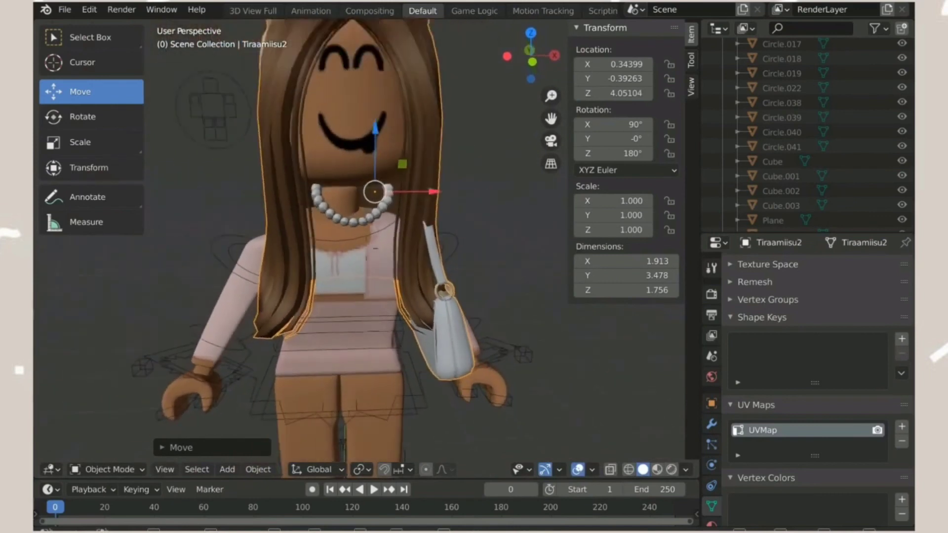
pyautogui.moveTo(439, 203); pyautogui.dragTo(418, 205)
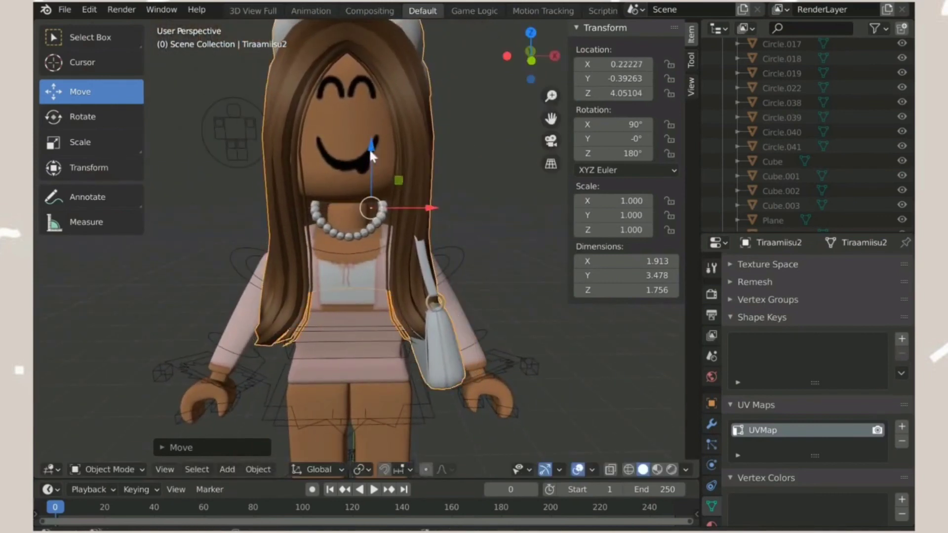
pyautogui.moveTo(371, 152); pyautogui.dragTo(370, 168)
pyautogui.moveTo(418, 263); pyautogui.dragTo(366, 220, button='middle')
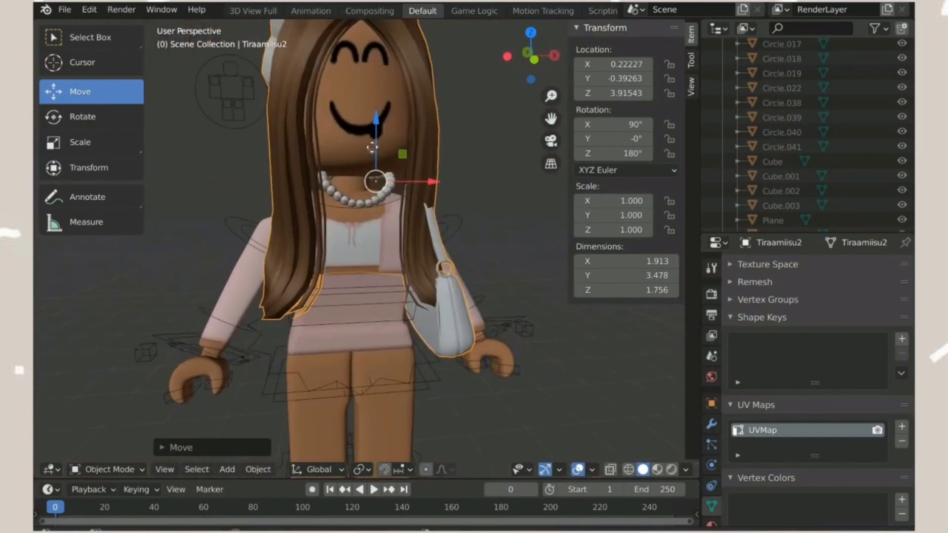
pyautogui.moveTo(372, 148); pyautogui.dragTo(376, 201)
pyautogui.moveTo(376, 200); pyautogui.dragTo(410, 207, button='middle')
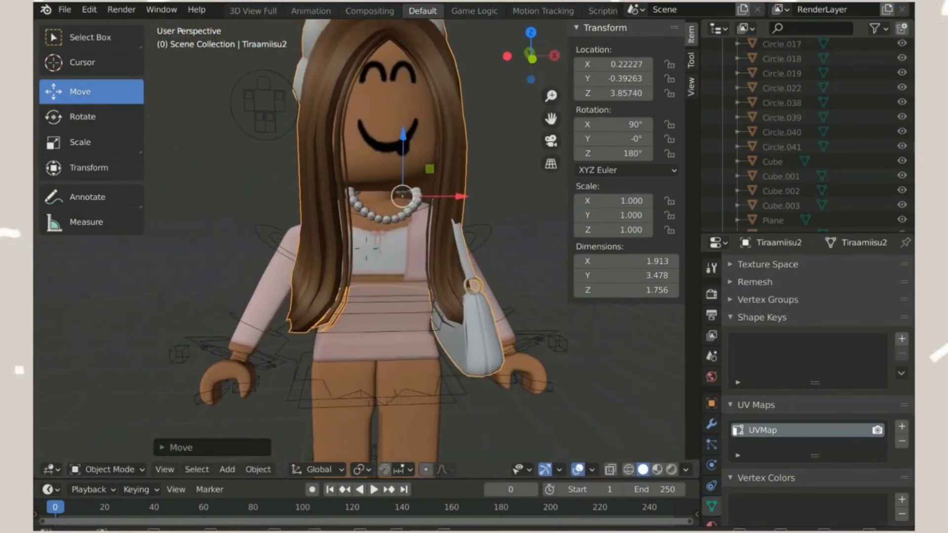
# Nudge the head mesh sideways to an X location of about 0.18
pyautogui.scroll(2, 366, 195)
pyautogui.moveTo(398, 182); pyautogui.dragTo(389, 182)
pyautogui.scroll(-2, 390, 222)
pyautogui.keyDown('shift'); pyautogui.moveTo(390, 222); pyautogui.dragTo(391, 242, button='middle'); pyautogui.keyUp('shift')
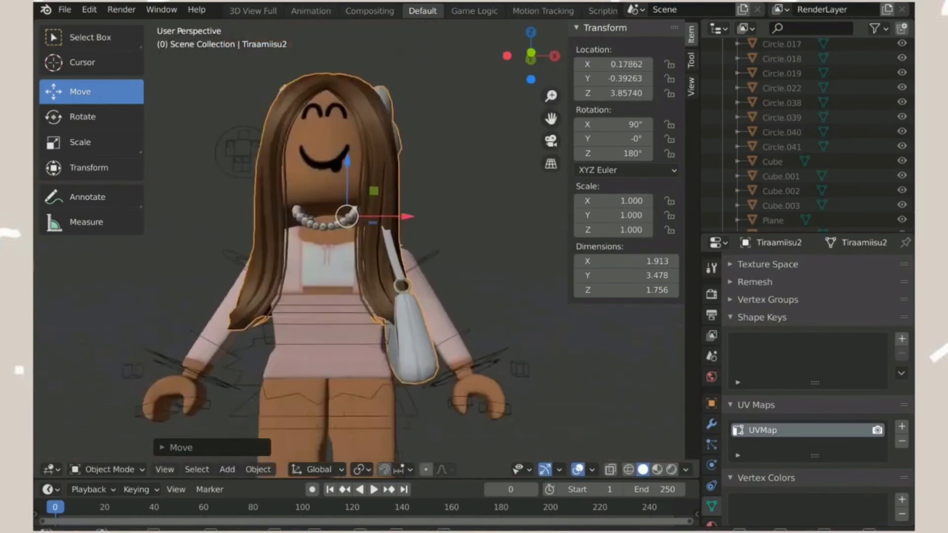
# Adjust the head mesh's depth and height from the side to about Y -0.34 and Z 3.81
pyautogui.scroll(3, 390, 242)
pyautogui.moveTo(481, 279); pyautogui.dragTo(301, 174, button='middle')
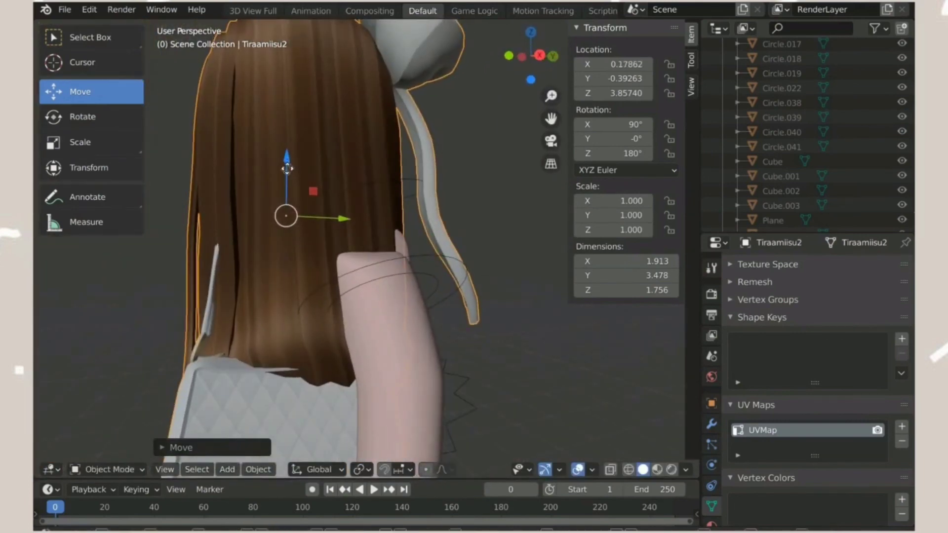
pyautogui.press('g')
pyautogui.click(340, 226)
pyautogui.keyDown('shift'); pyautogui.moveTo(341, 227); pyautogui.dragTo(368, 254, button='middle'); pyautogui.keyUp('shift')
pyautogui.scroll(-4, 368, 255)
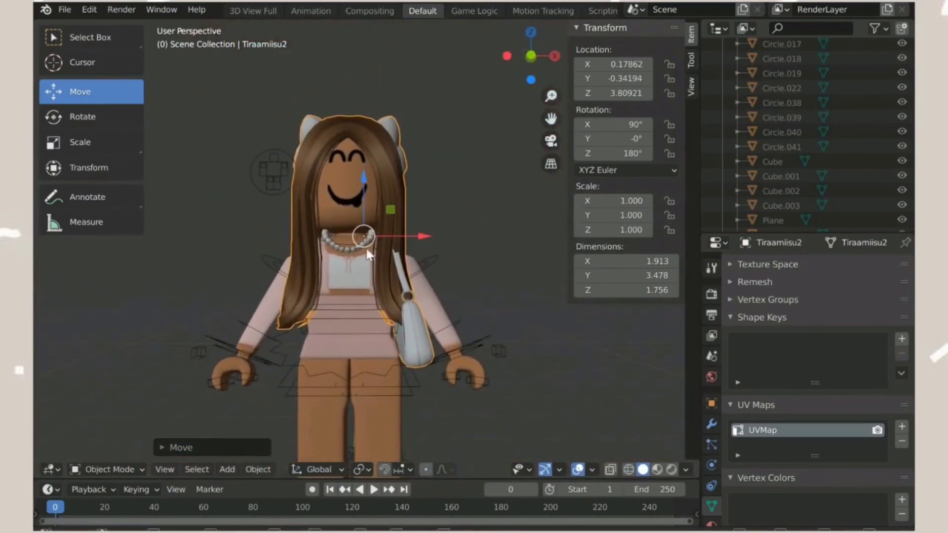
# Seat the head mesh on the rig's neck at about X 0.22 and Z 3.76, and deselect it
pyautogui.moveTo(363, 181); pyautogui.dragTo(415, 229)
pyautogui.scroll(-5, 366, 237)
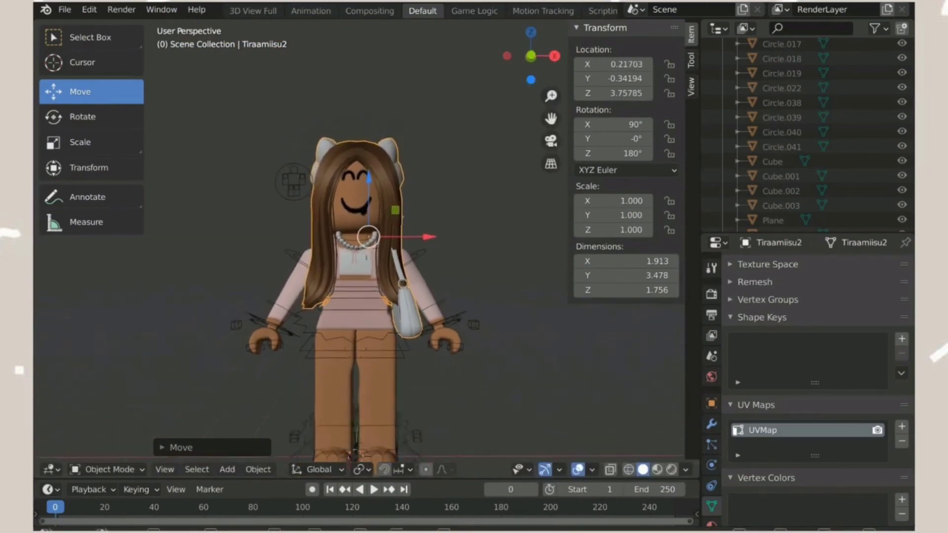
pyautogui.moveTo(459, 279)
pyautogui.mouseDown(button='middle')
pyautogui.moveTo(442, 279)
pyautogui.moveTo(459, 279)
pyautogui.mouseUp(button='middle')
pyautogui.click(459, 279)
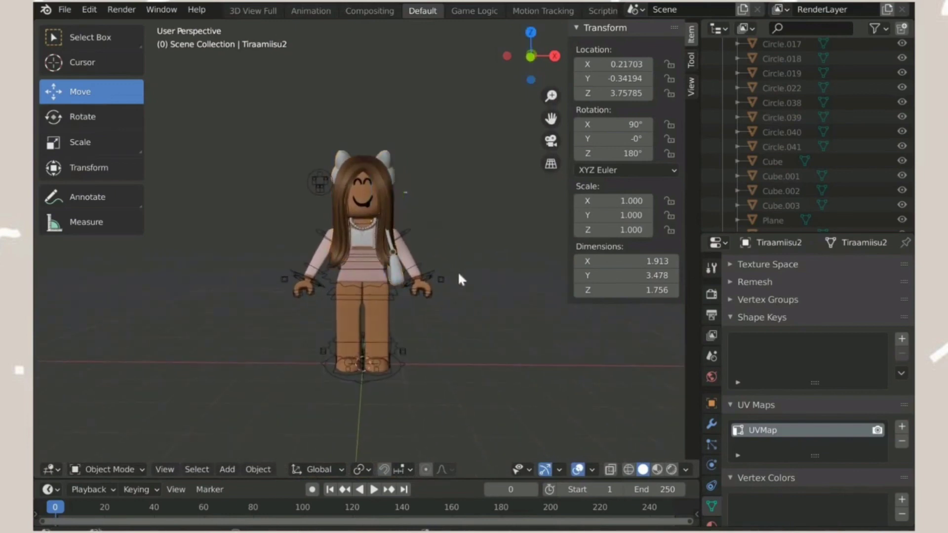